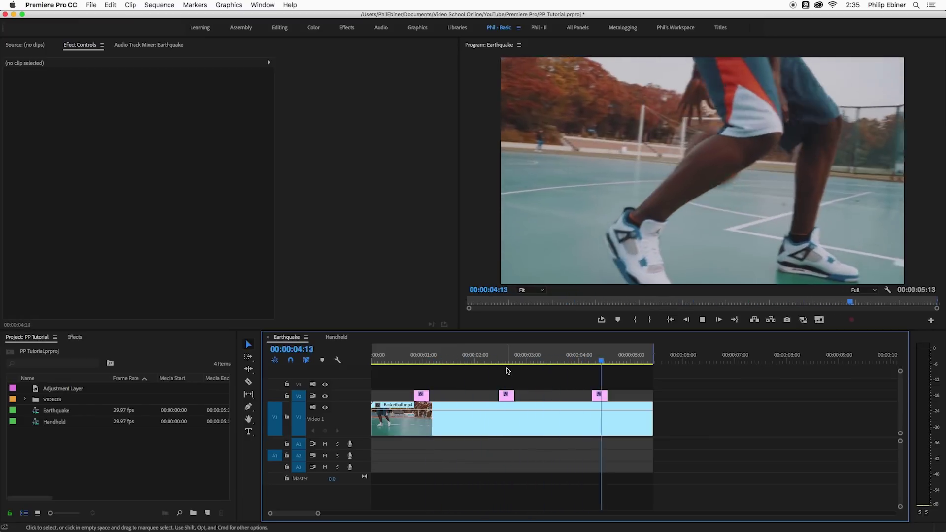
Preview the Handheld and Earthquake sequences, stopping Earthquake at 00:00:03:29
key("space")
left_click(337, 337)
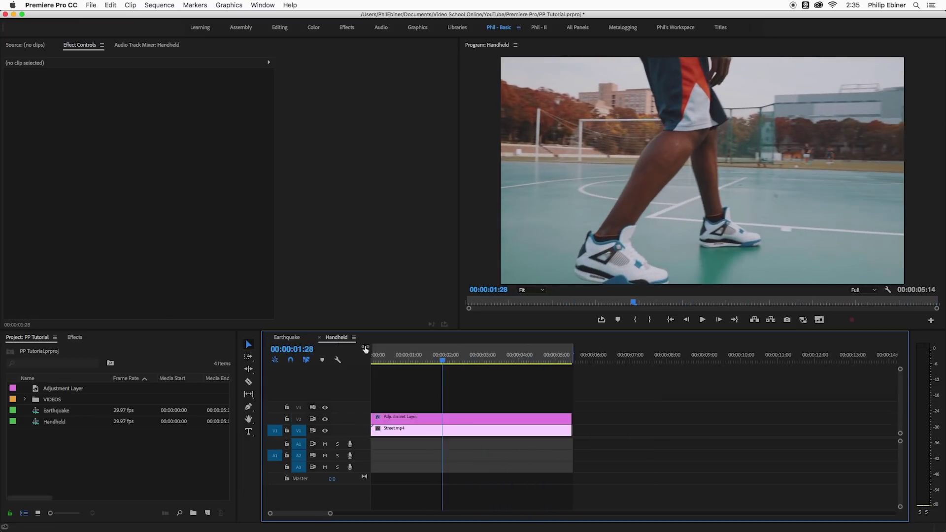
key("Home")
key("space")
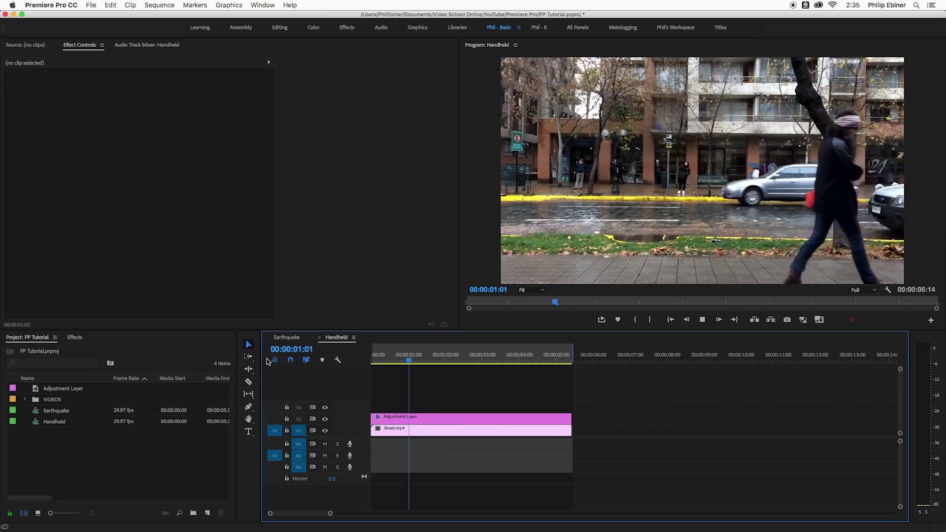
left_click(287, 337)
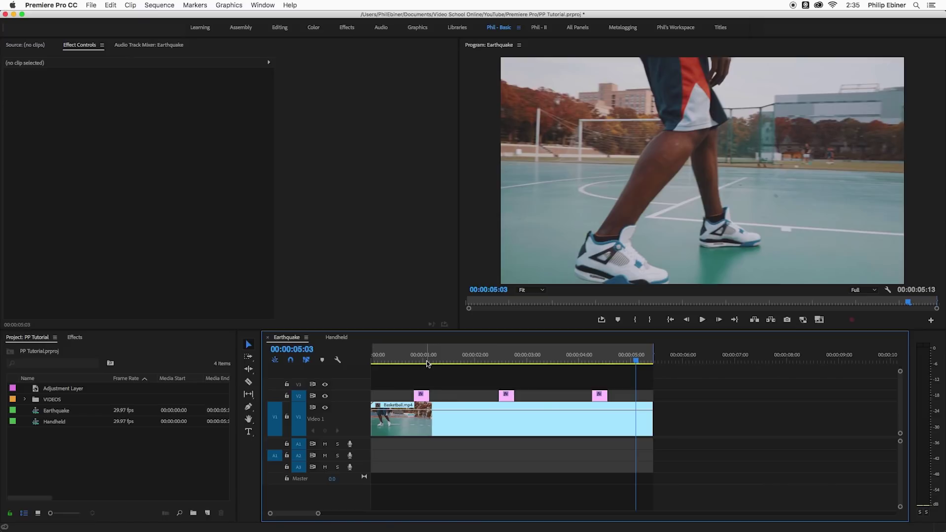
left_click(417, 362)
key("space")
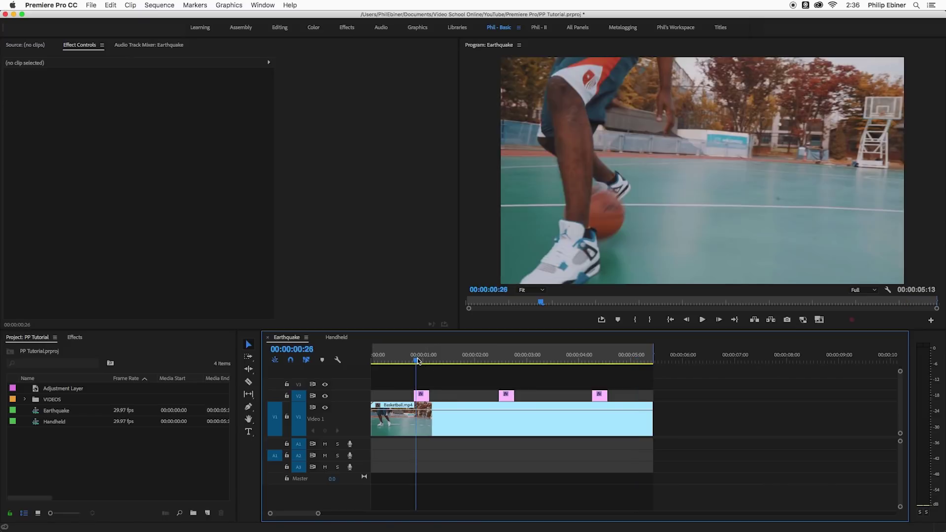
left_click(415, 361)
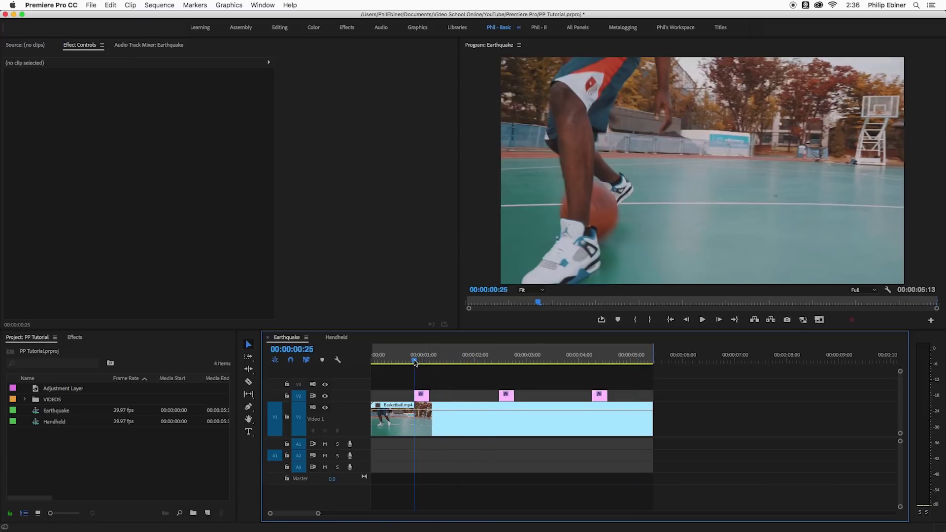
key("space")
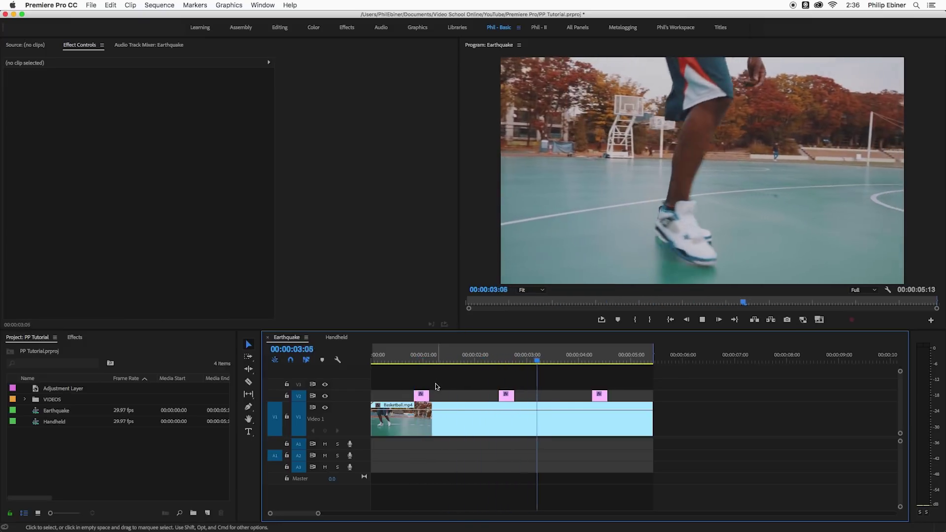
key("space")
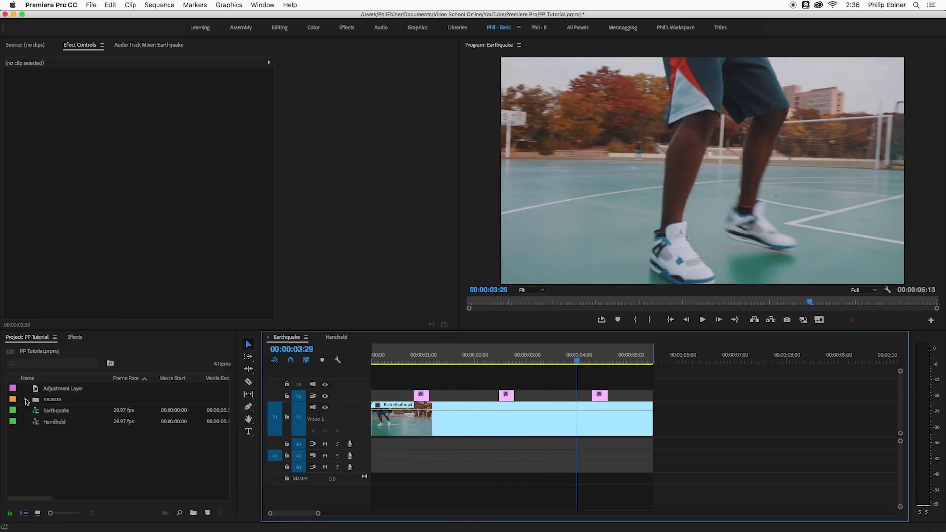
Drop Basketball.mp4 on V1 after the gap, play it, and park at 00:00:06:18
left_click(25, 400)
left_click_drag(69, 411, 673, 456)
left_click(678, 361)
key("space")
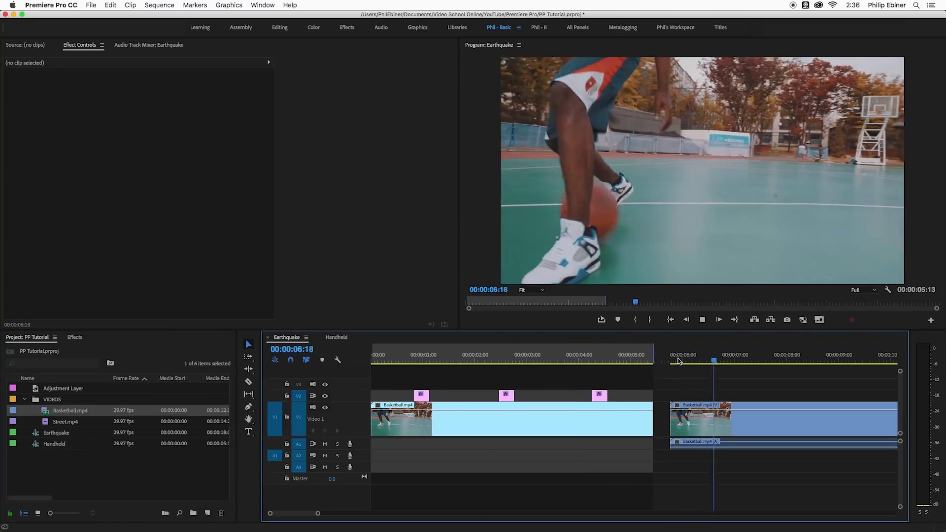
scroll(705, 383, "right", 1)
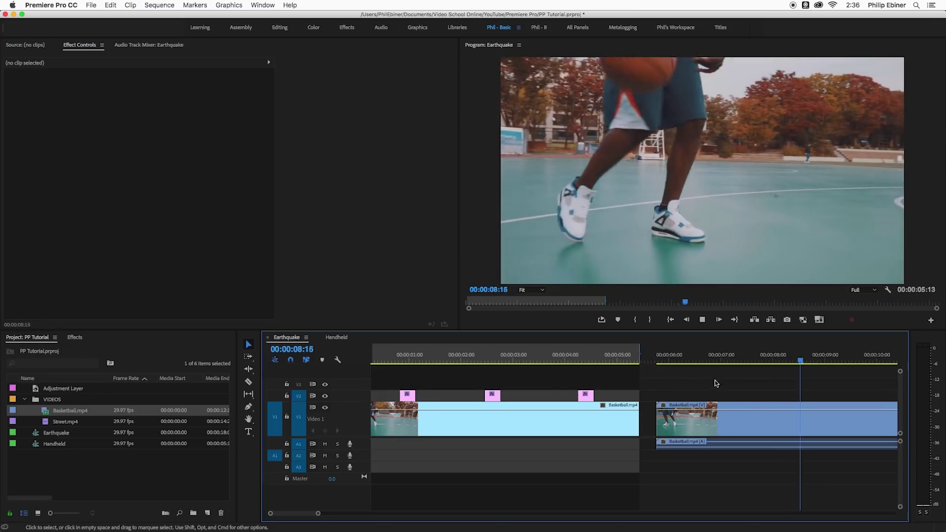
scroll(717, 384, "right", 1)
left_click(671, 358)
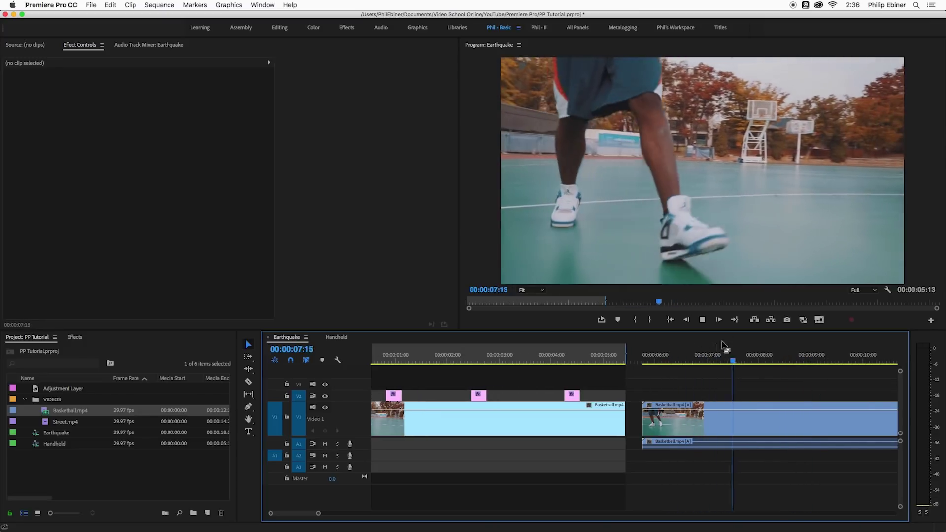
key("space")
left_click(695, 359)
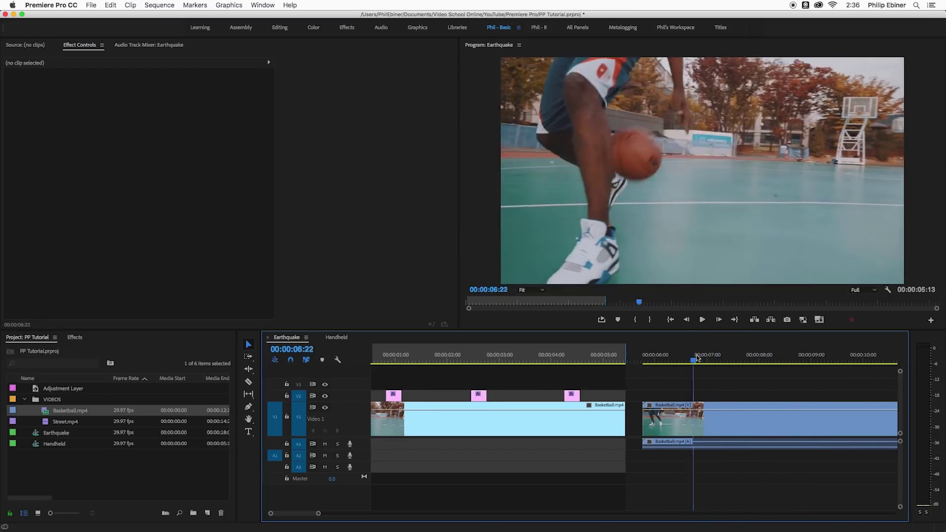
left_click_drag(697, 358, 688, 362)
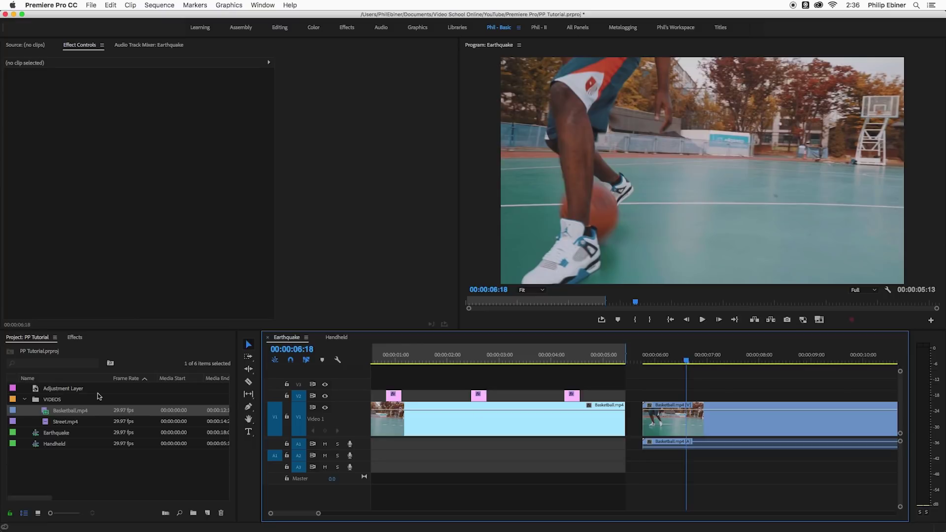
Create a new Adjustment Layer and place it on V2 at the playhead
left_click(207, 513)
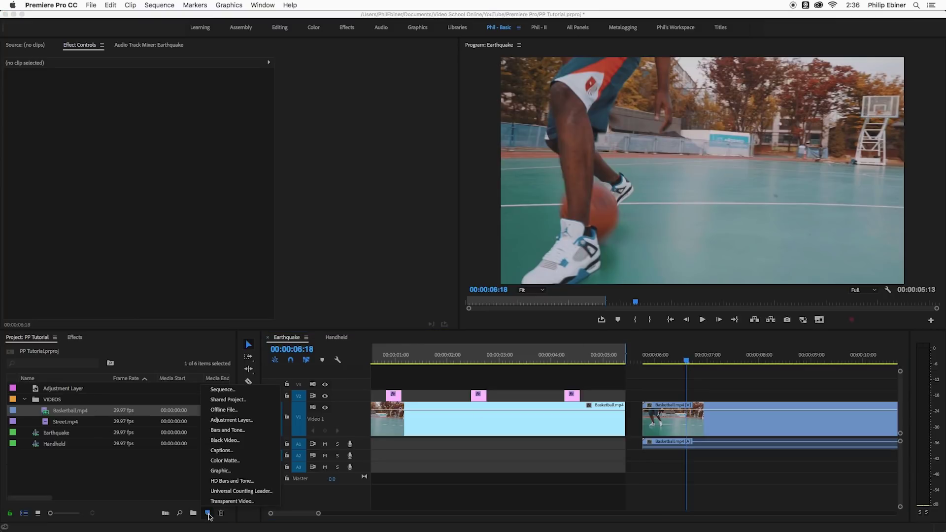
left_click(227, 421)
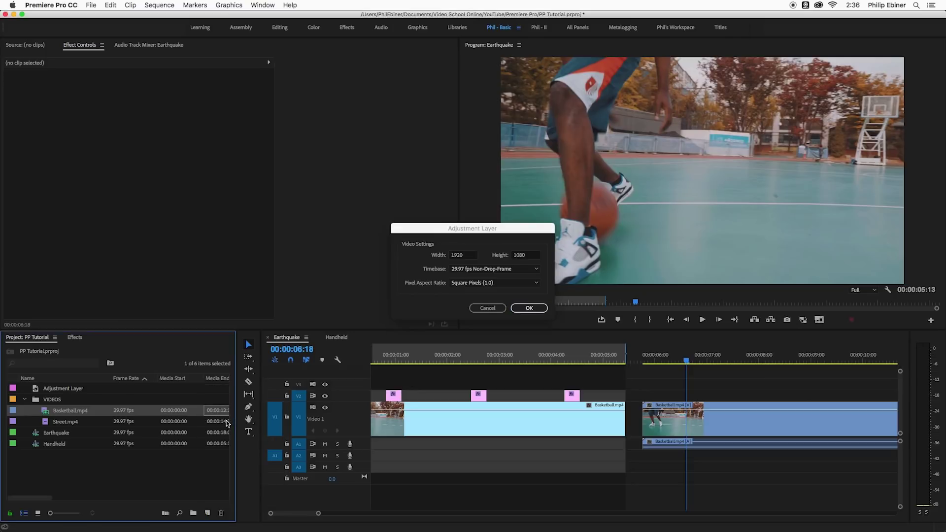
left_click(526, 309)
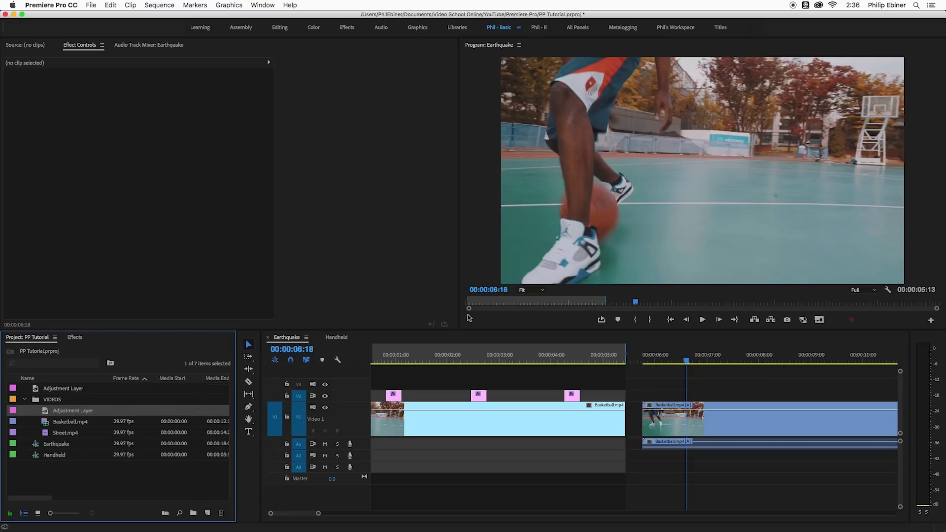
left_click_drag(184, 406, 688, 397)
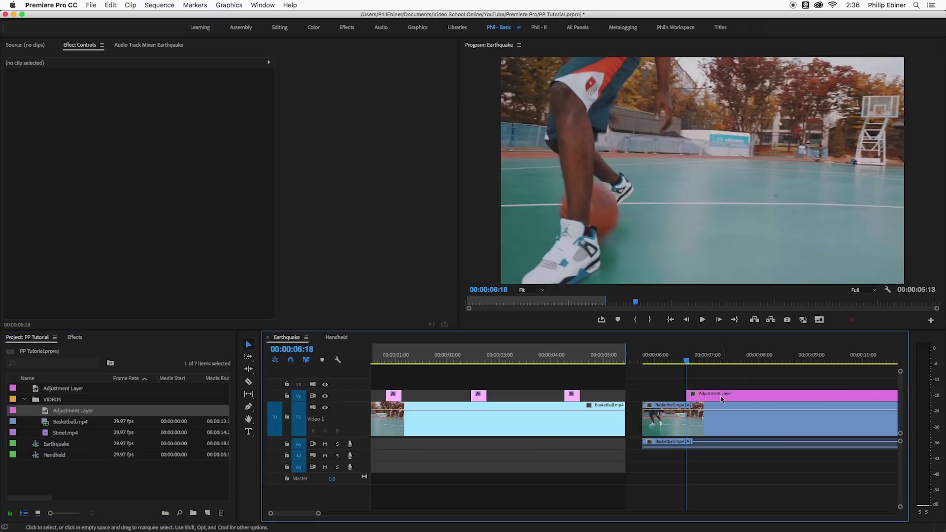
Cut the adjustment layer at about 00:00:06:27 and delete the part after the cut
key("equal")
key("equal")
key("equal")
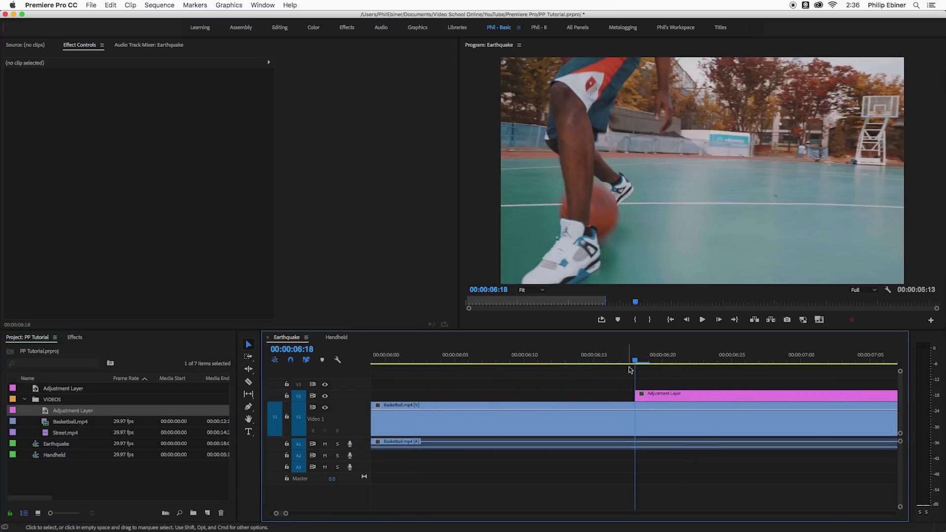
mouse_move(631, 365)
left_mouse_down()
mouse_move(616, 363)
mouse_move(635, 363)
left_mouse_up()
left_click_drag(637, 363, 763, 365)
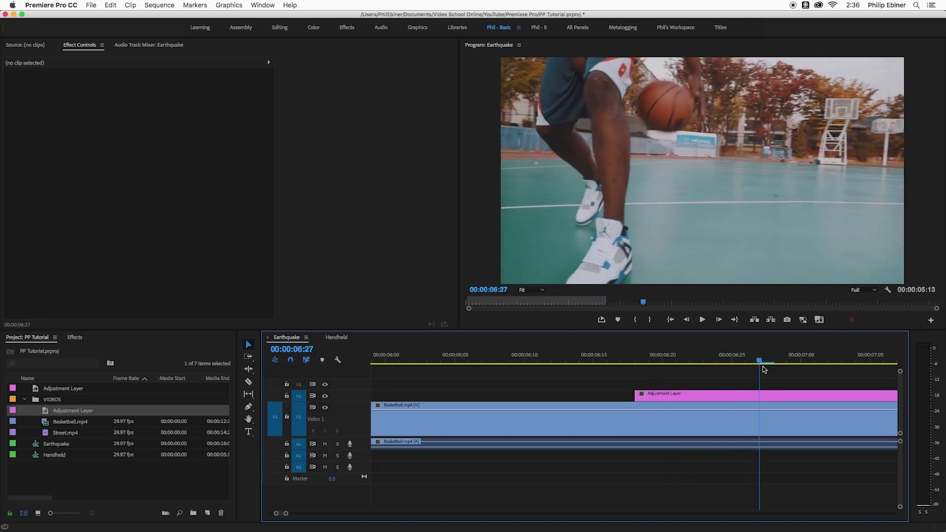
key("c")
left_click(764, 399)
key("v")
left_click(769, 396)
key("Delete")
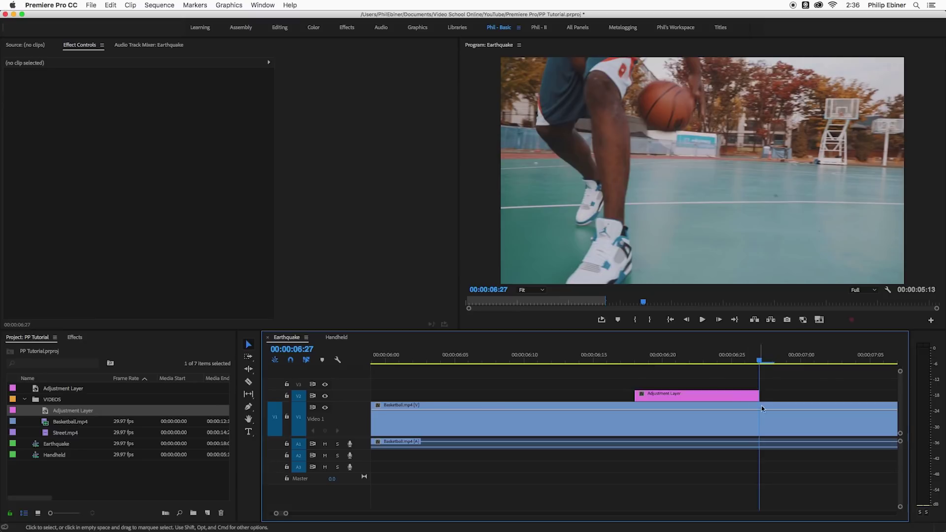
left_click_drag(670, 363, 636, 366)
Search 'transfo' in Effects and apply Distort > Transform to the selected adjustment layer
left_click(648, 394)
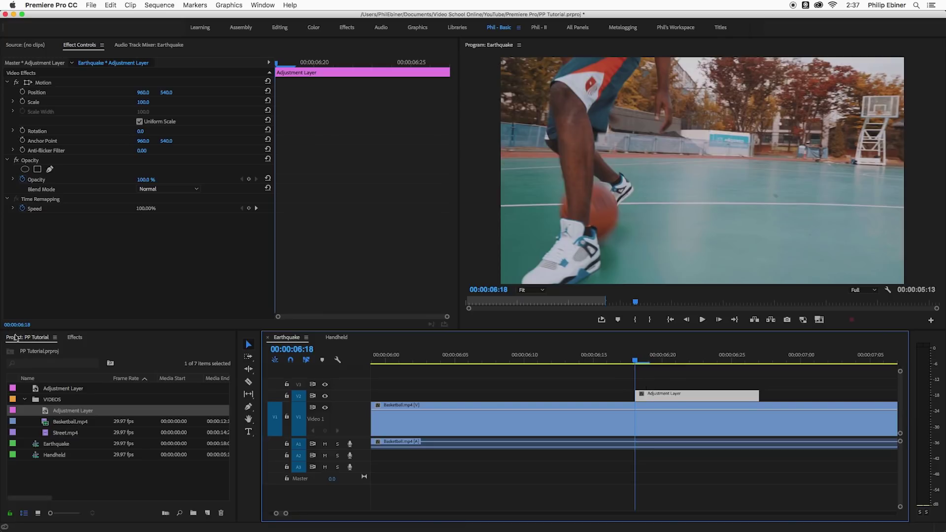
left_click(75, 338)
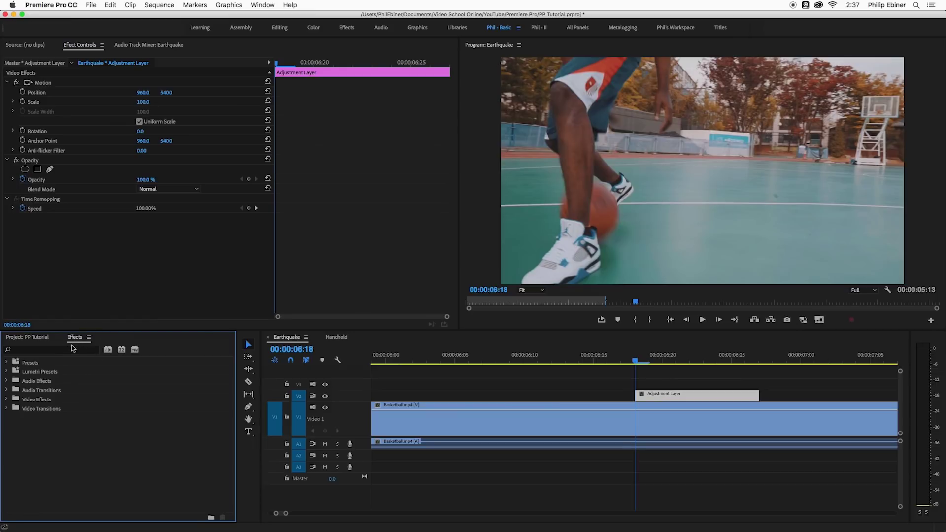
left_click(67, 349)
type("trans")
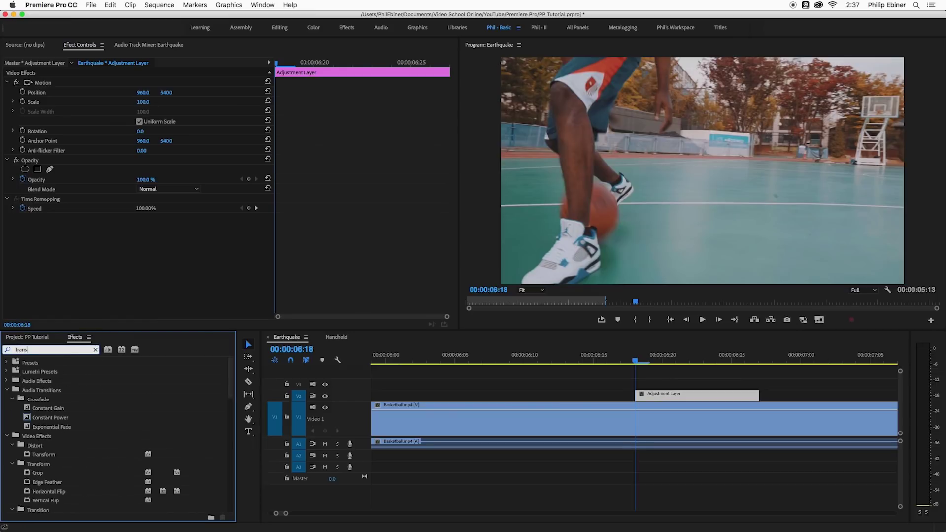
type("for")
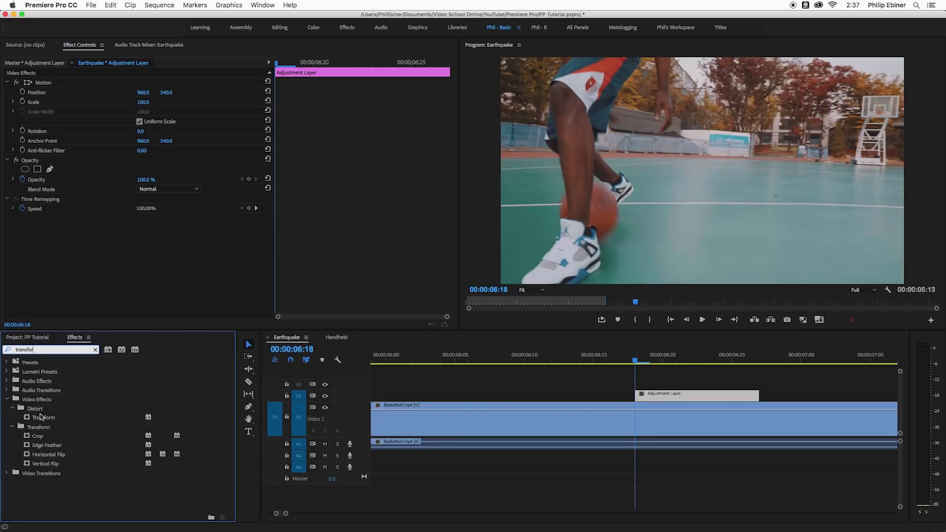
left_click_drag(43, 418, 702, 397)
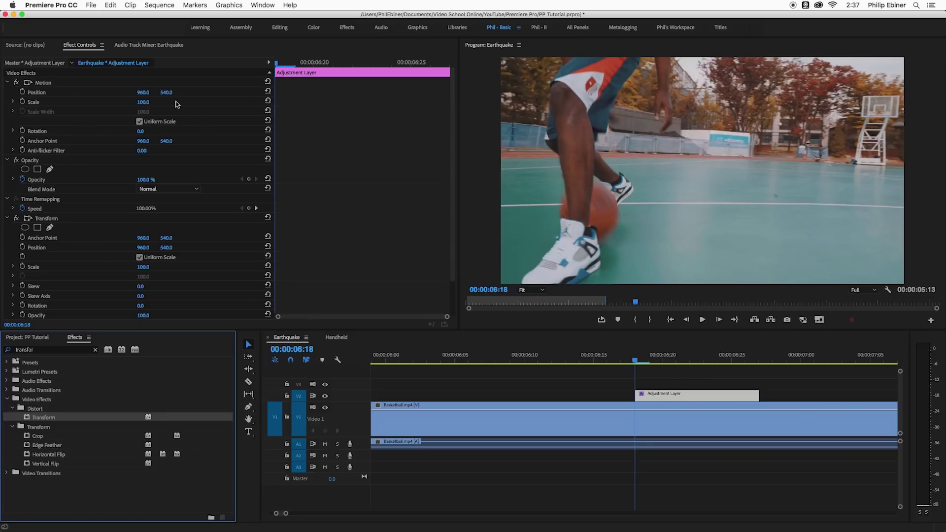
left_click_drag(168, 95, 230, 95)
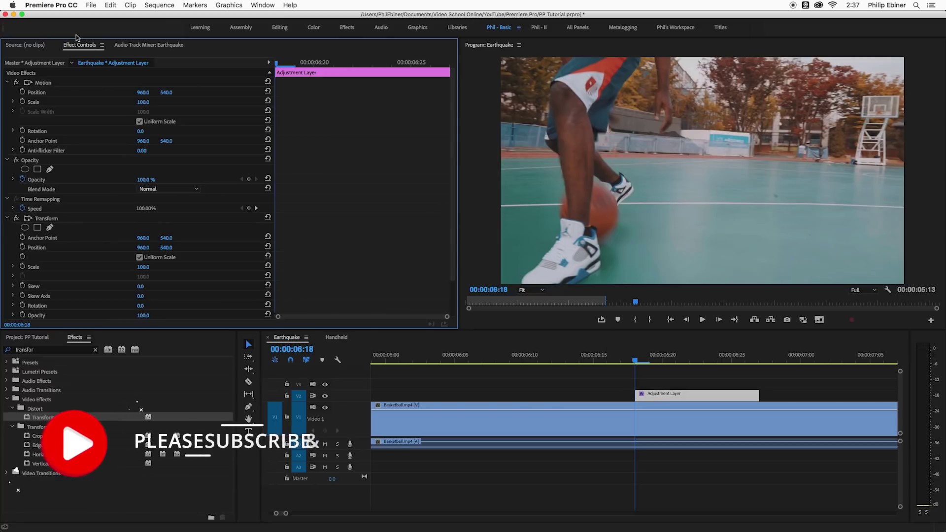
left_click(7, 83)
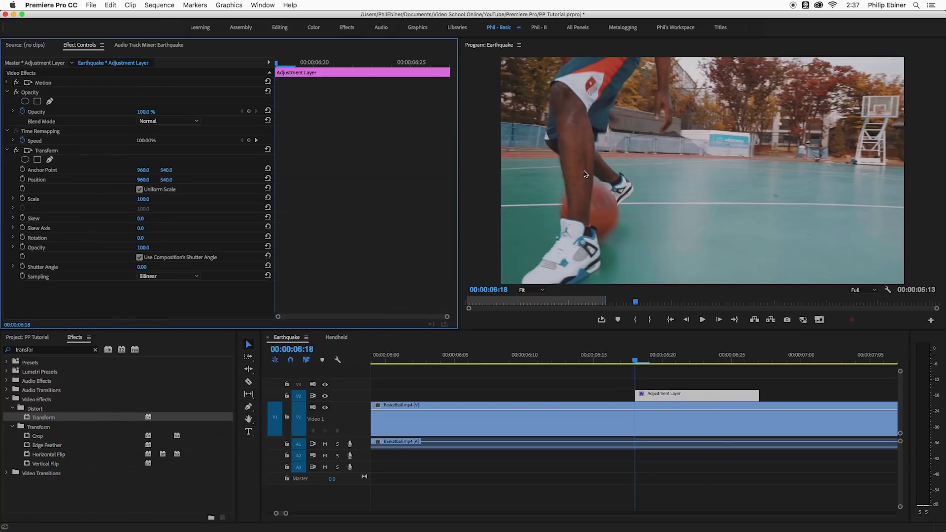
left_click(569, 417)
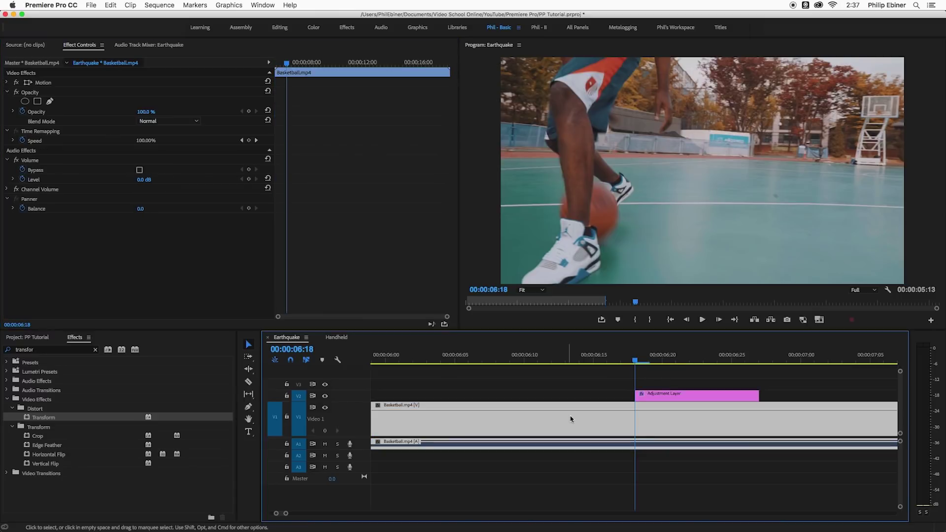
left_click(700, 396)
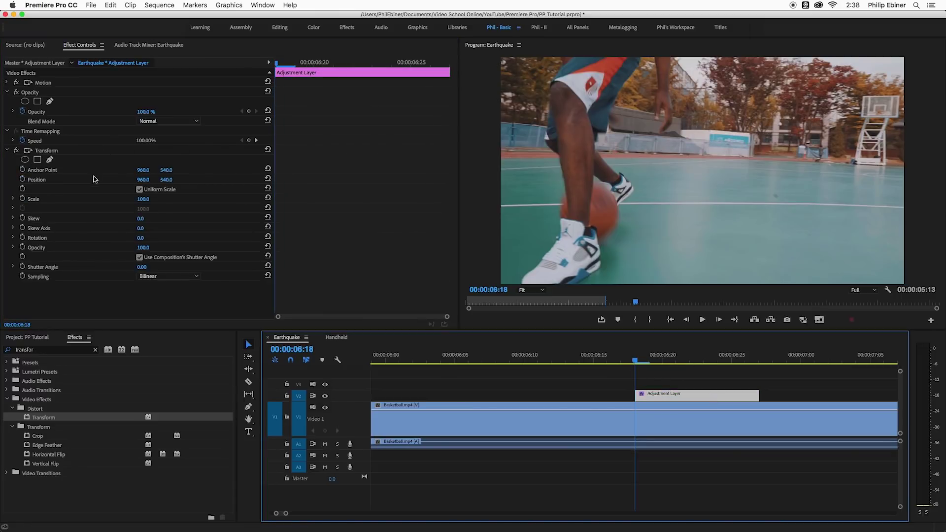
left_click_drag(167, 184, 284, 184)
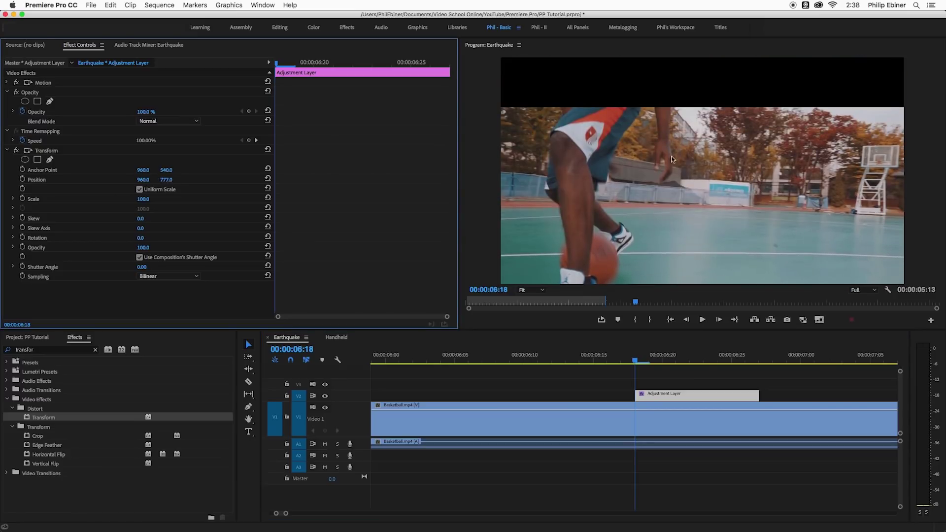
key("super+z")
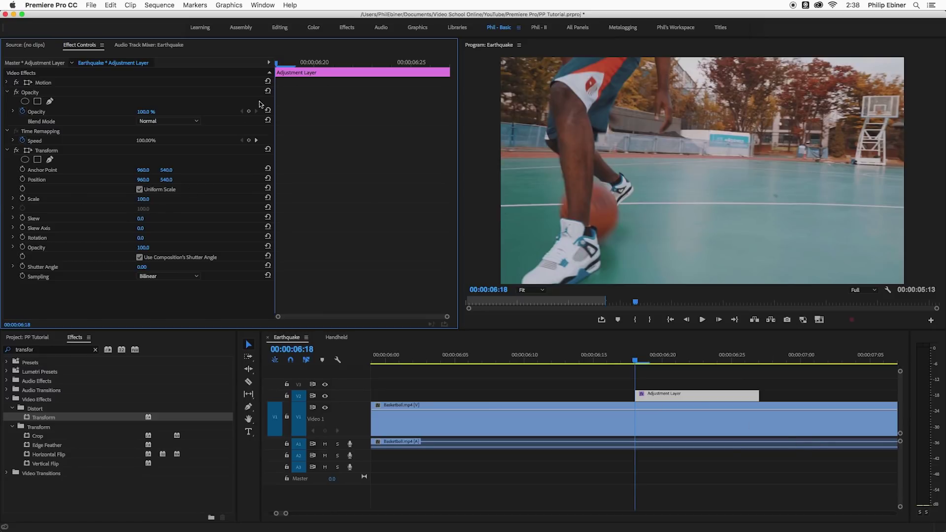
Keyframe Transform Scale, Rotation and Position at the adjustment layer's start and end
left_click(22, 199)
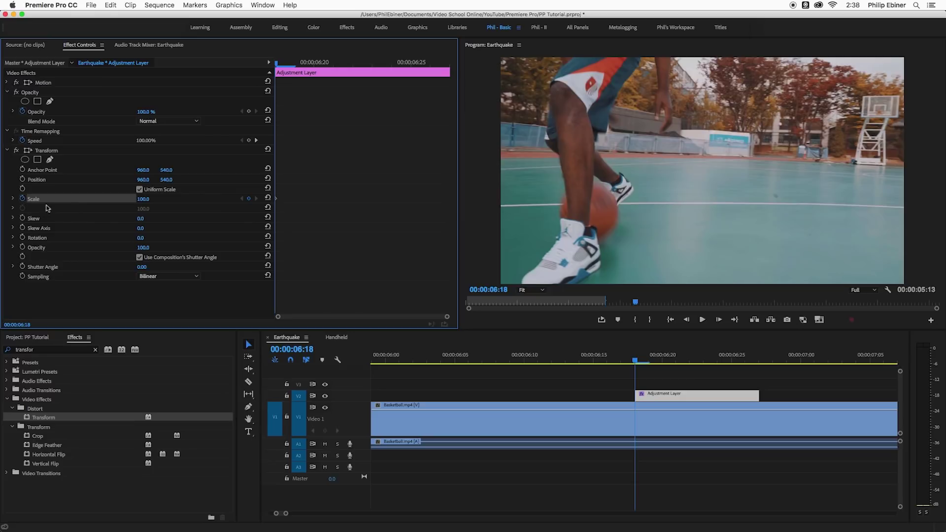
left_click(23, 239)
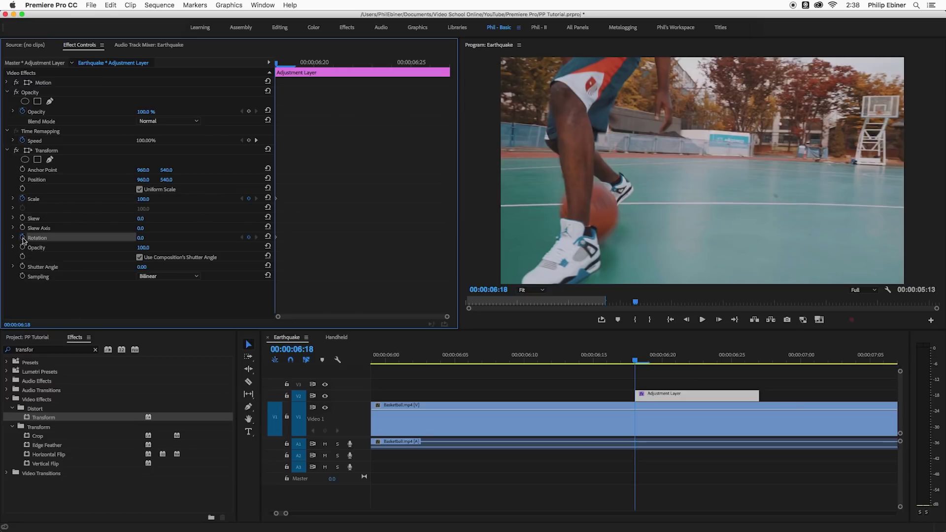
left_click(22, 179)
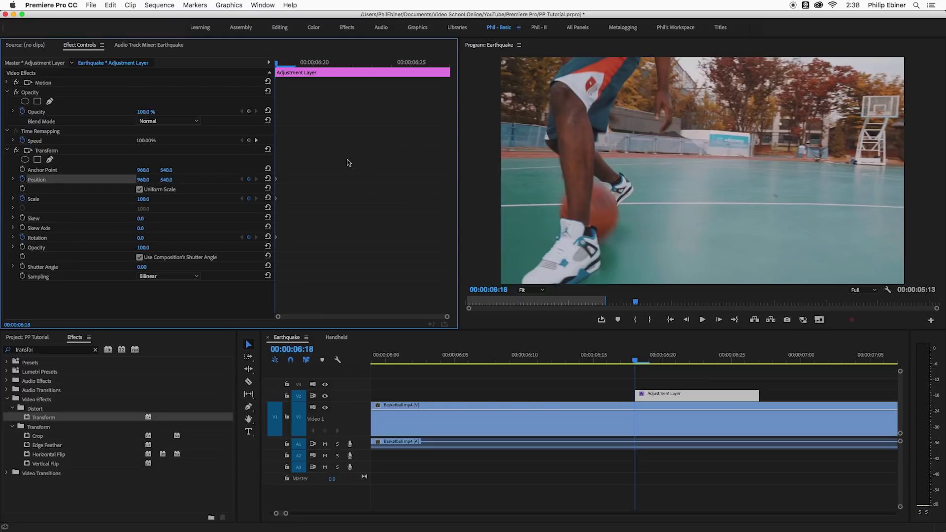
left_click_drag(286, 65, 452, 74)
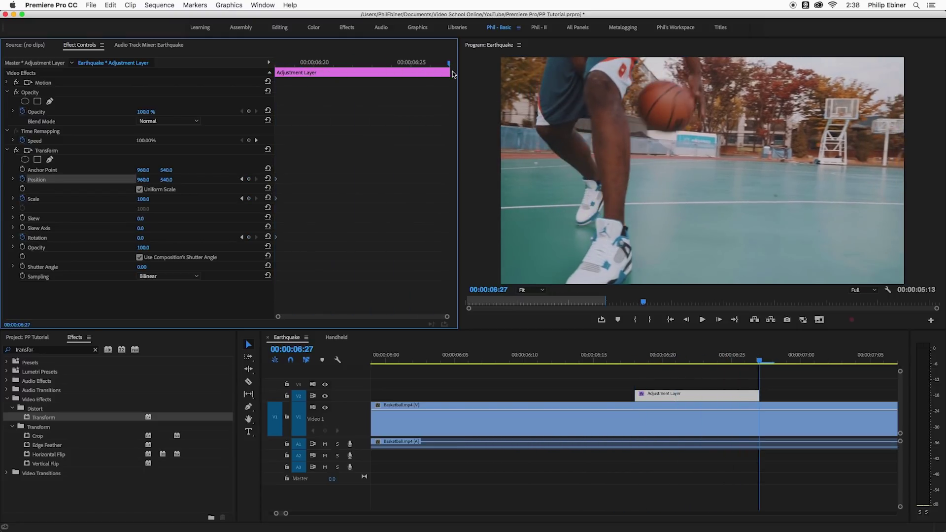
left_click(249, 179)
left_click(249, 199)
left_click(249, 238)
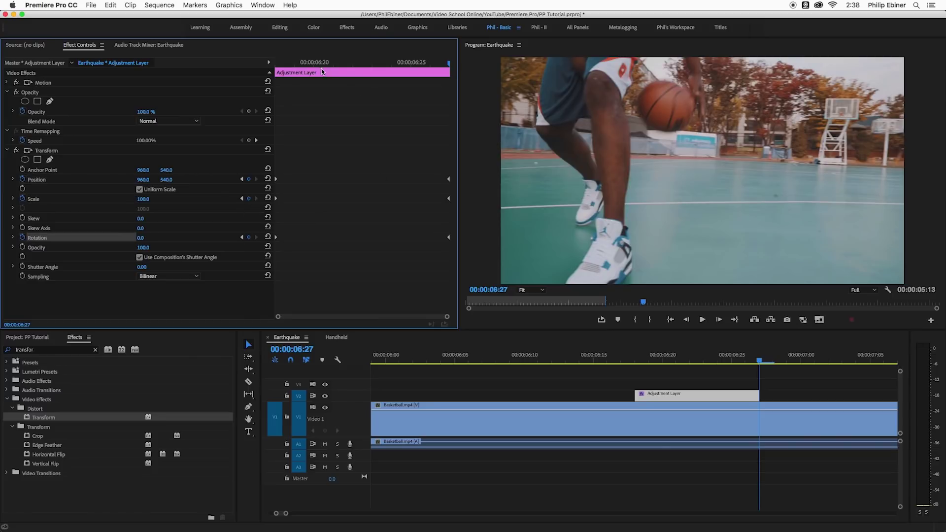
Preview the adjustment layer section and park the playhead at 06:22
key("Up")
key("space")
key("Up")
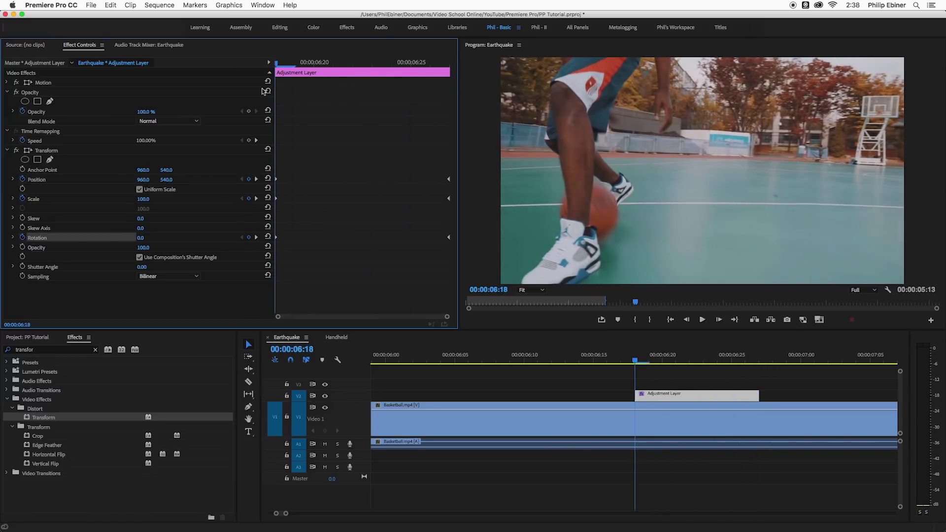
left_click_drag(264, 91, 269, 71)
mouse_move(343, 67)
left_mouse_down()
mouse_move(332, 66)
mouse_move(359, 69)
left_mouse_up()
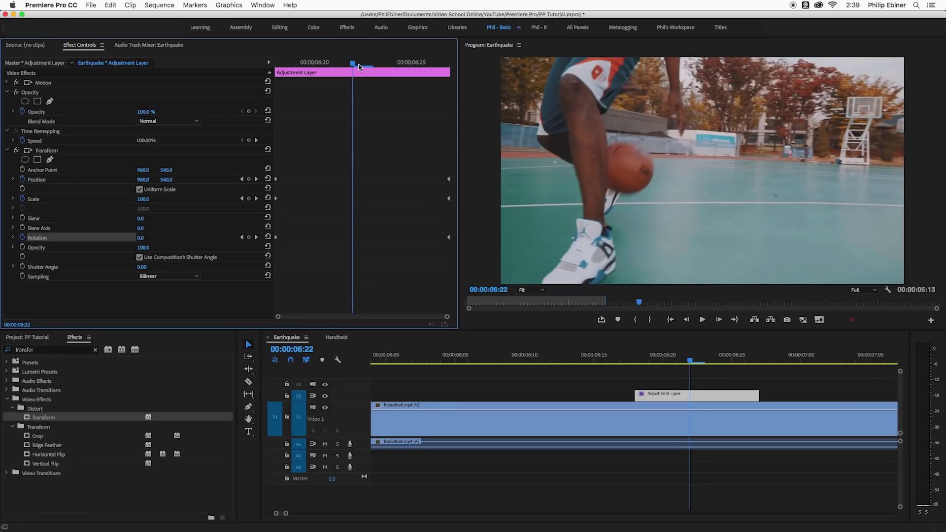
At 06:22 set Transform Scale to 115 and Rotation to 2°
left_click(149, 197)
type("115")
key("Return")
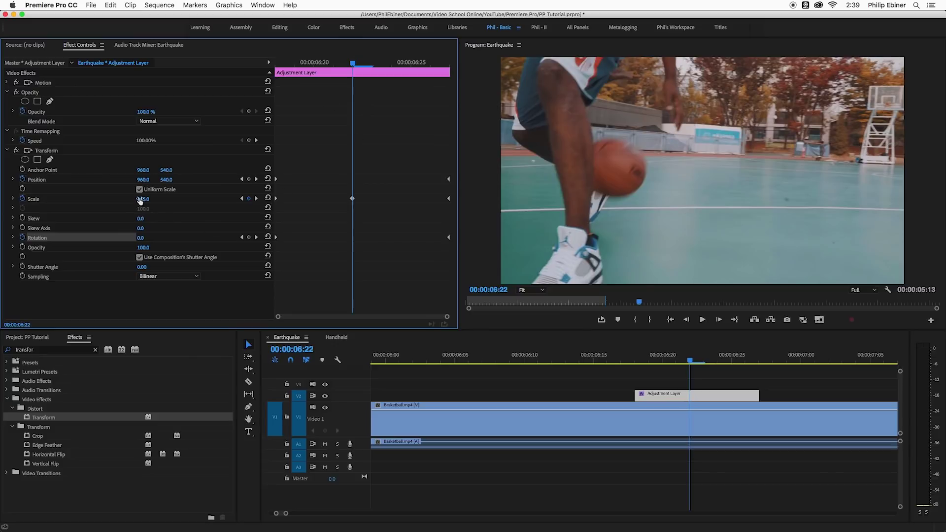
left_click(141, 239)
type("2")
key("Return")
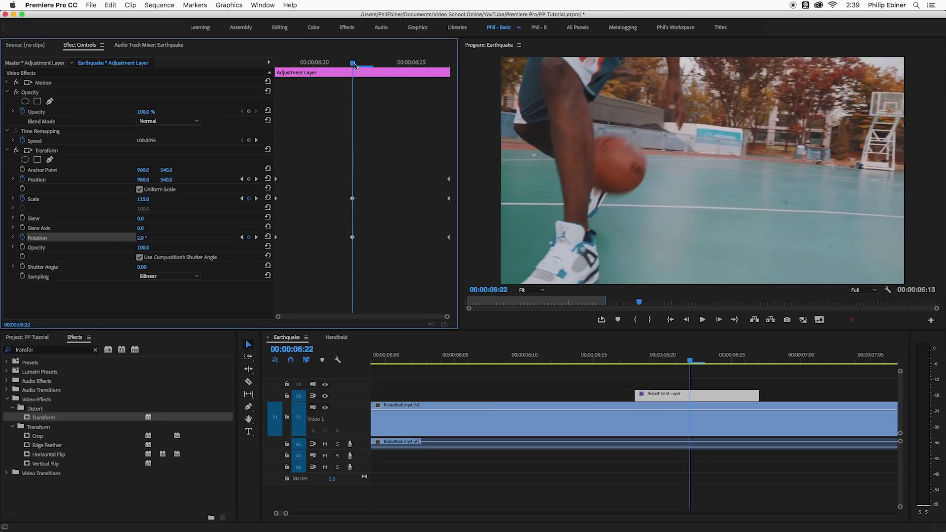
left_click_drag(354, 66, 314, 106)
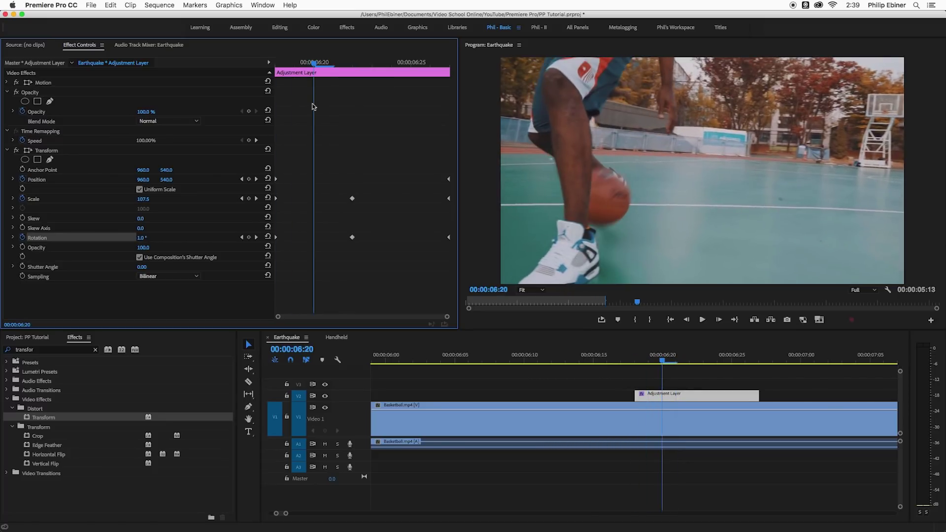
Add jittering Position keyframes at 06:20, 06:22, 06:23 and 06:25, then play the shake
mouse_move(169, 182)
left_mouse_down()
mouse_move(143, 182)
mouse_move(169, 183)
left_mouse_up()
left_click(355, 65)
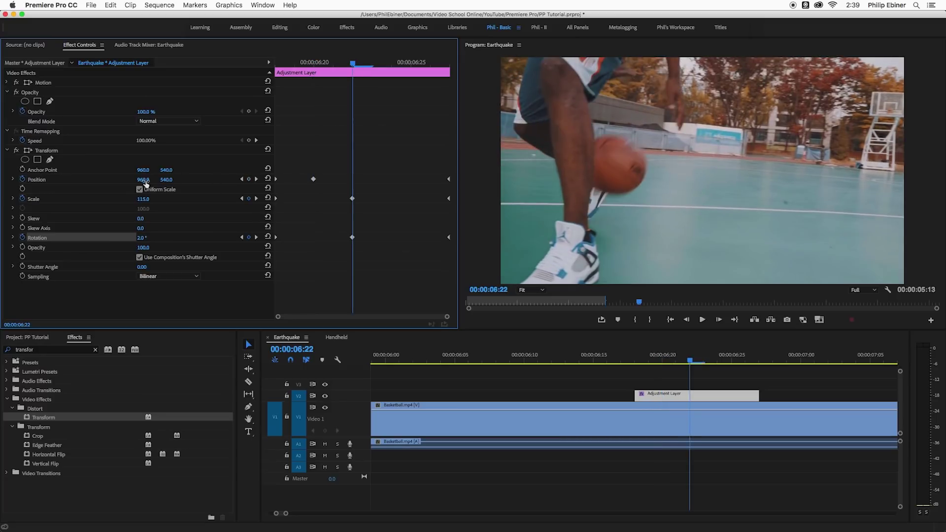
left_click_drag(146, 184, 169, 183)
left_click(380, 66)
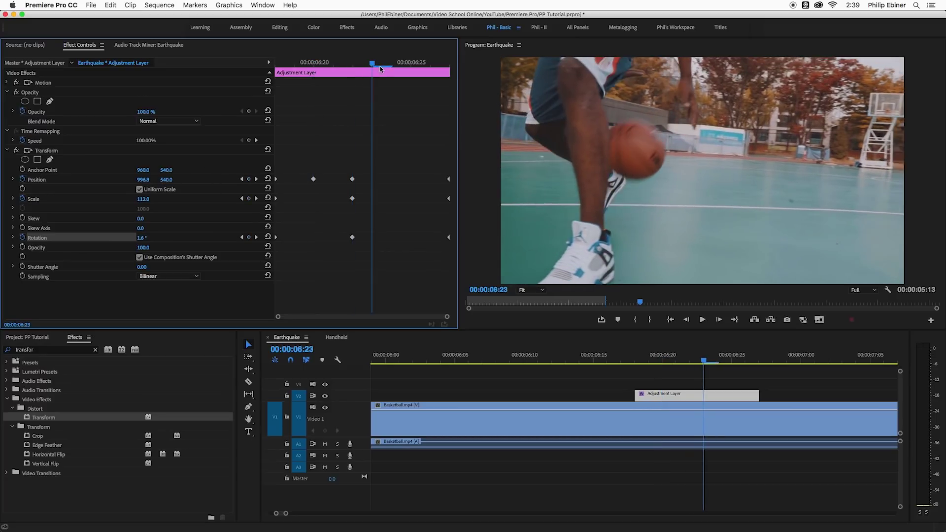
left_click_drag(148, 181, 132, 181)
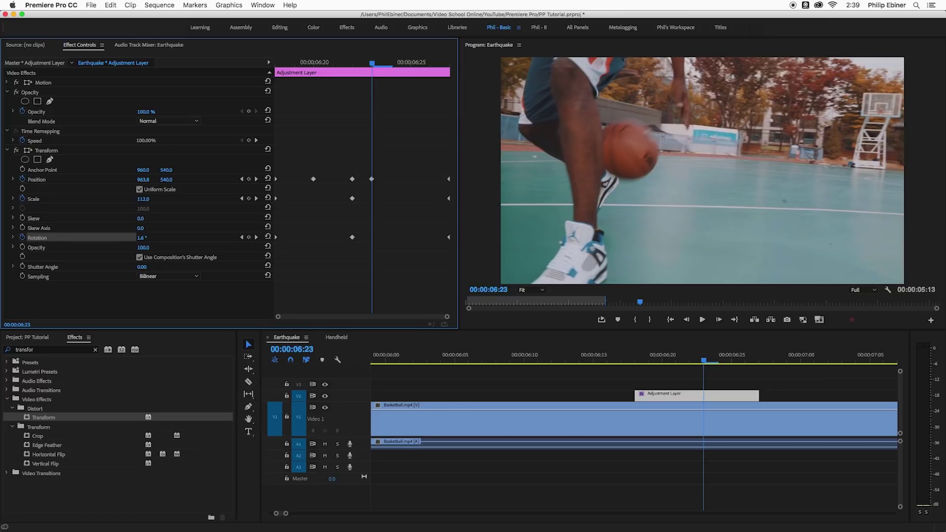
left_click(410, 64)
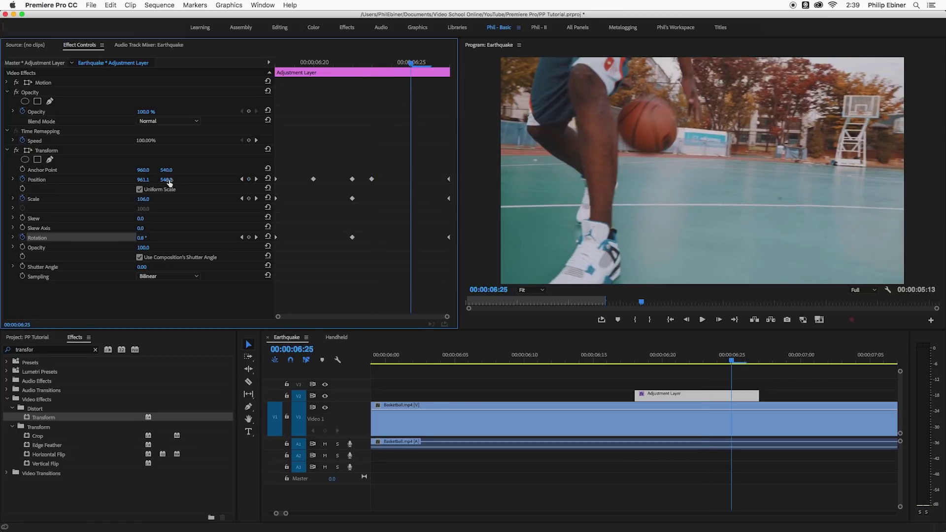
left_click_drag(169, 183, 171, 184)
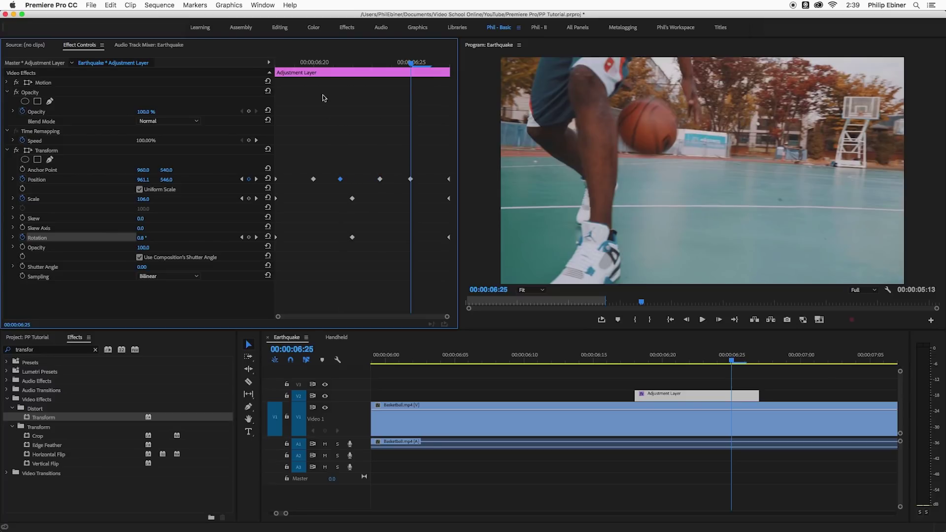
key("space")
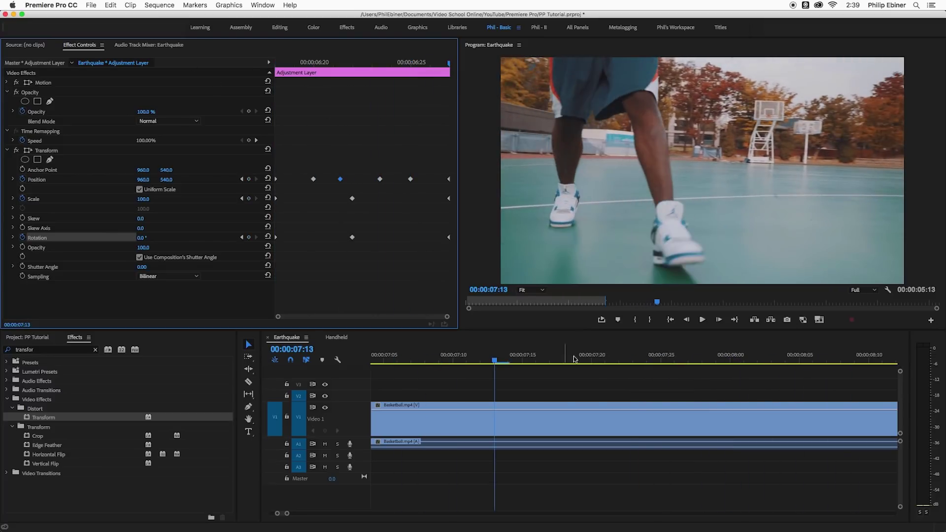
left_click(646, 392)
key("minus")
left_click(503, 356)
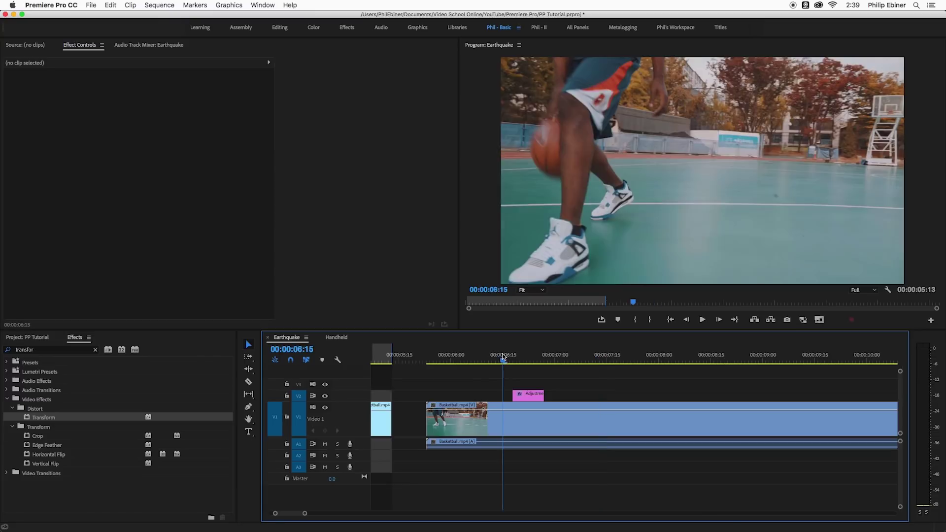
left_click(528, 395)
key("p")
mouse_move(500, 356)
left_mouse_down()
mouse_move(587, 356)
mouse_move(511, 354)
left_mouse_up()
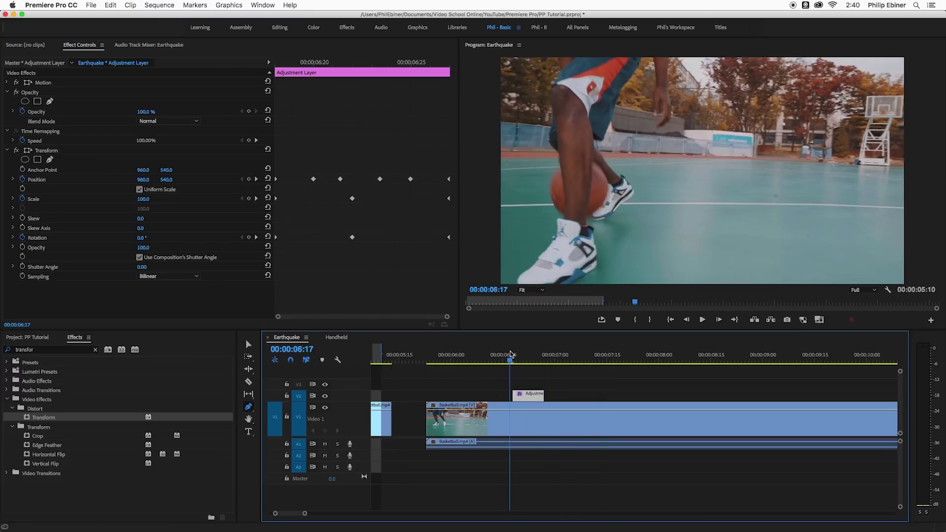
key("space")
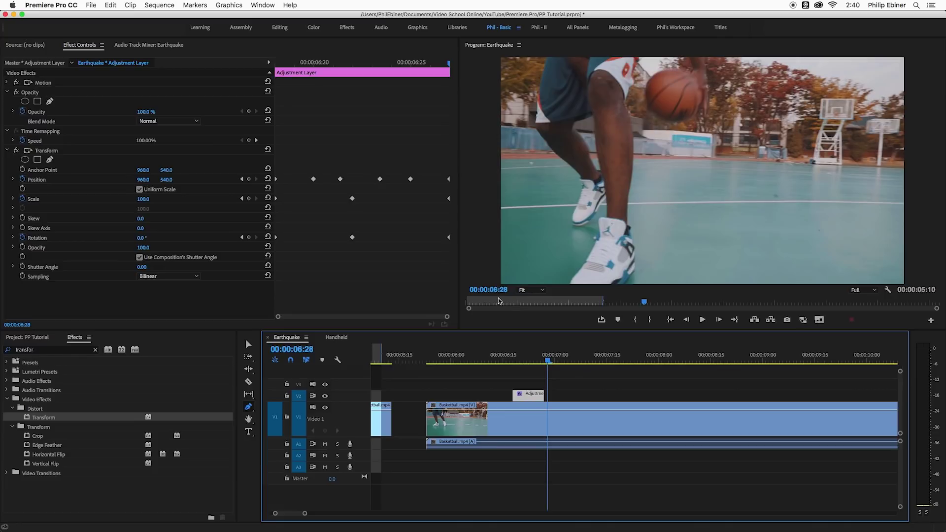
mouse_move(520, 356)
left_mouse_down()
mouse_move(534, 356)
mouse_move(510, 356)
left_mouse_up()
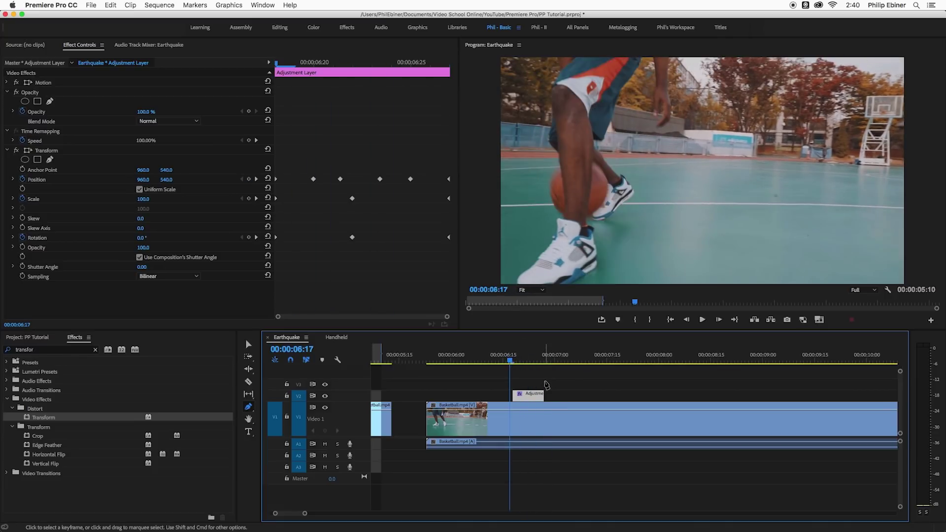
left_click(546, 384)
key("minus")
left_click(450, 356)
key("space")
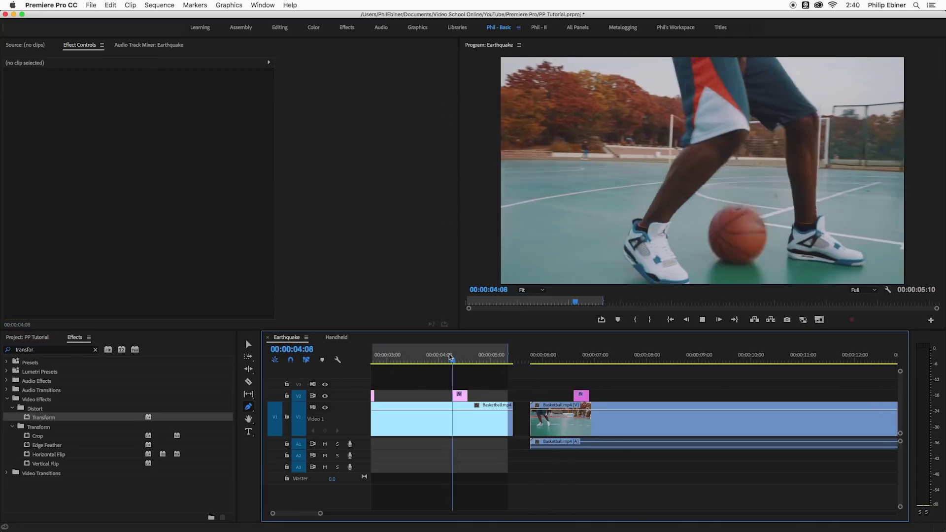
left_click(576, 360)
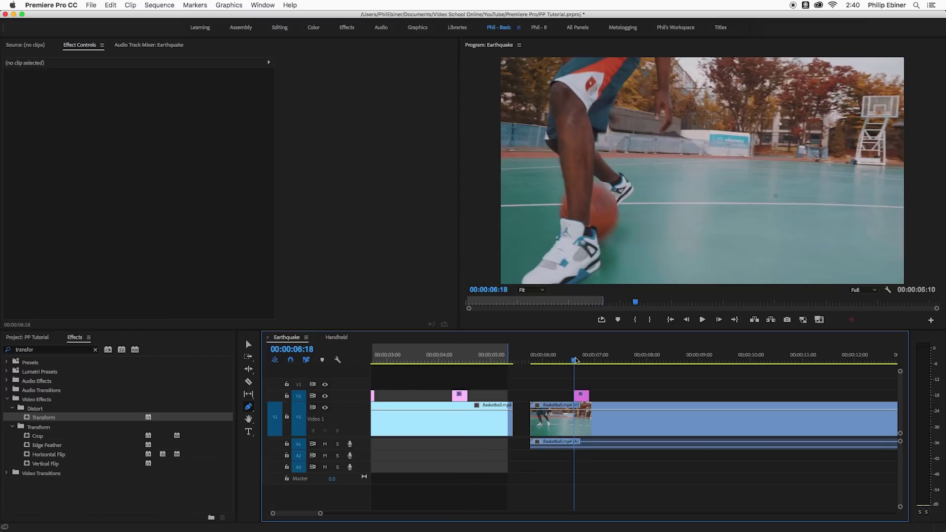
key("equal")
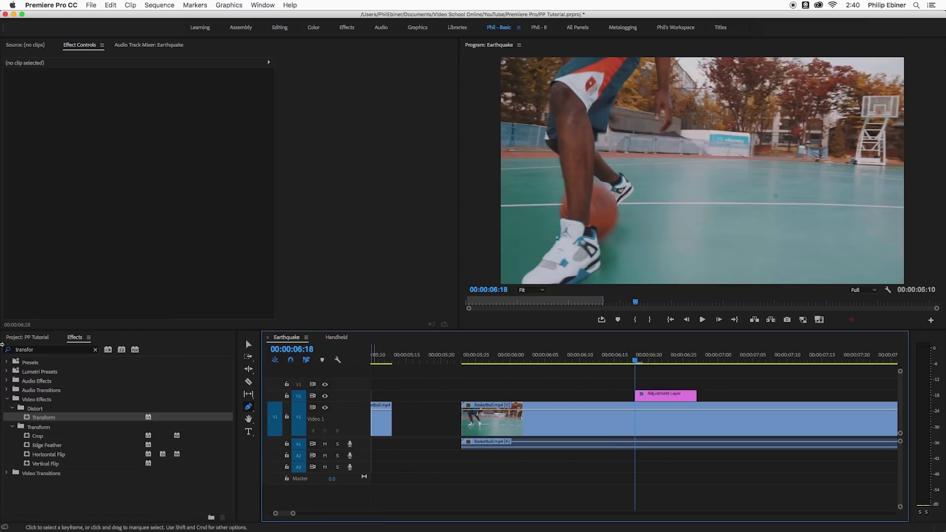
Search 'direc' and apply Directional Blur to the adjustment layer
left_click(55, 349)
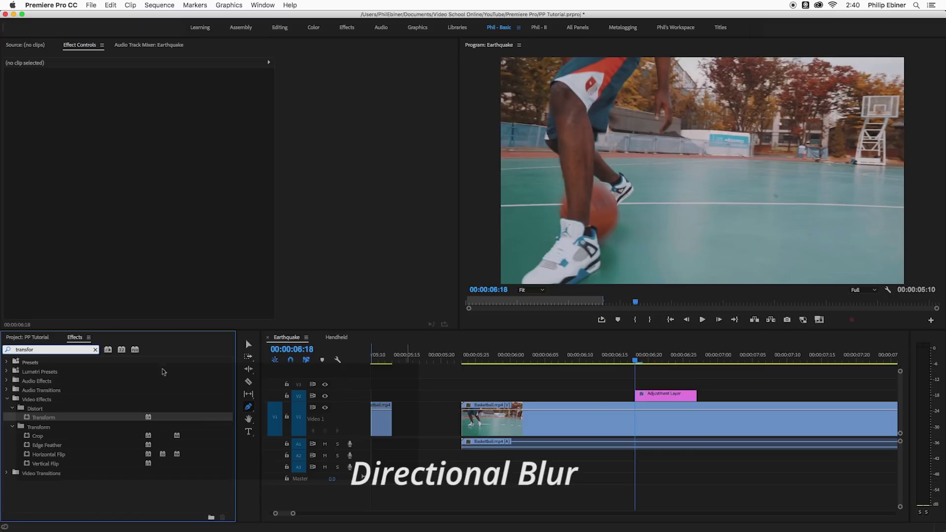
type("dire")
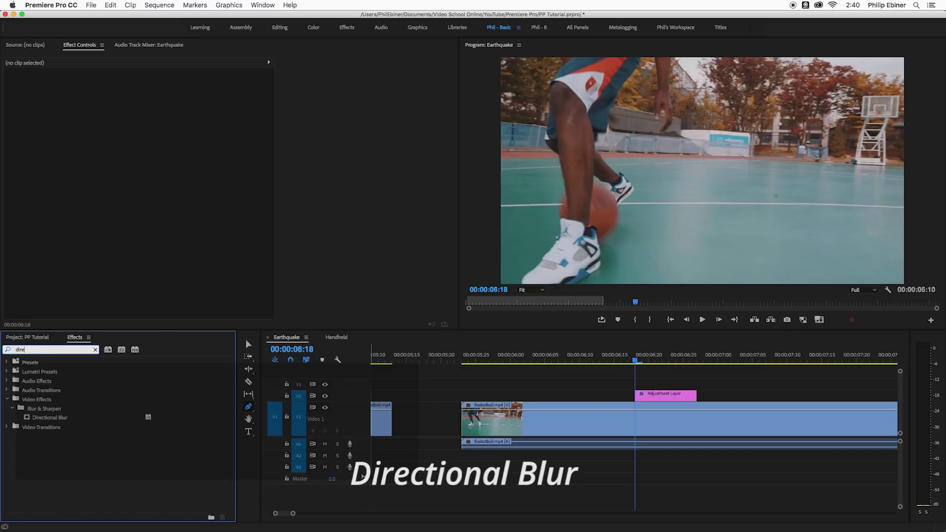
type("c")
left_click(646, 394)
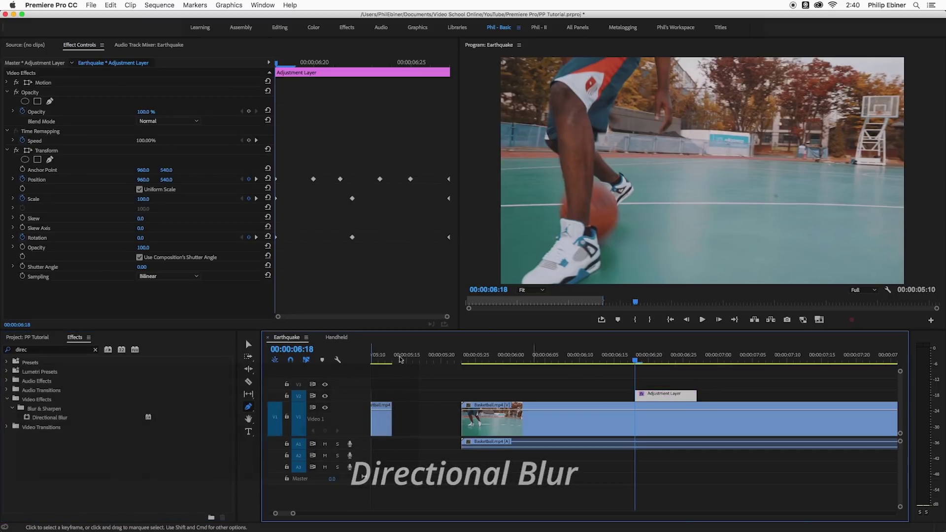
left_click(48, 419)
left_click_drag(609, 334, 656, 396)
Keyframe Directional Blur Direction and Blur Length at the start, and Direction at the layer's end
scroll(413, 281, "down", 1)
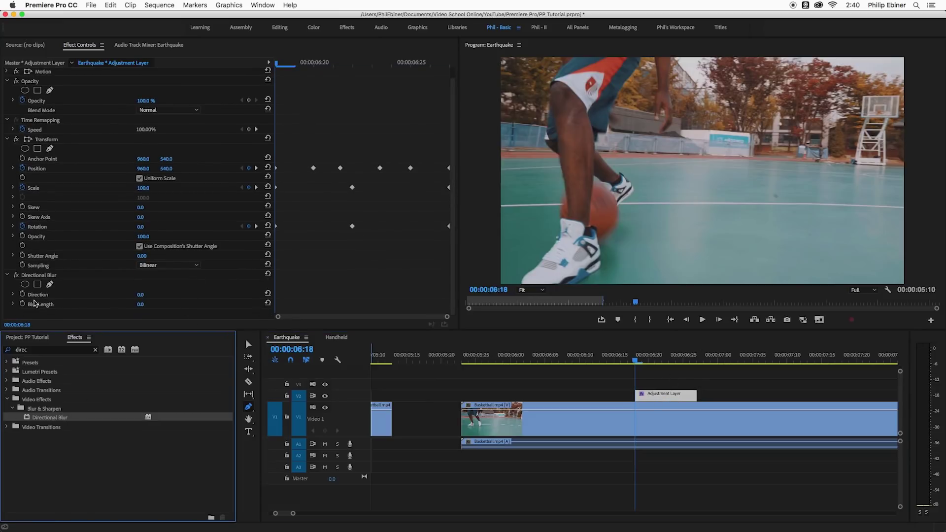
left_click(22, 294)
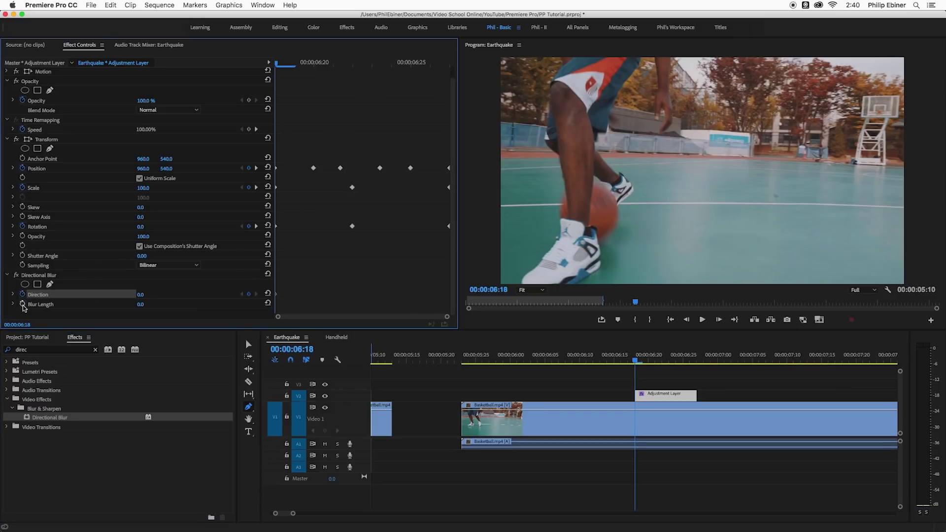
left_click(22, 304)
left_click_drag(294, 75, 447, 69)
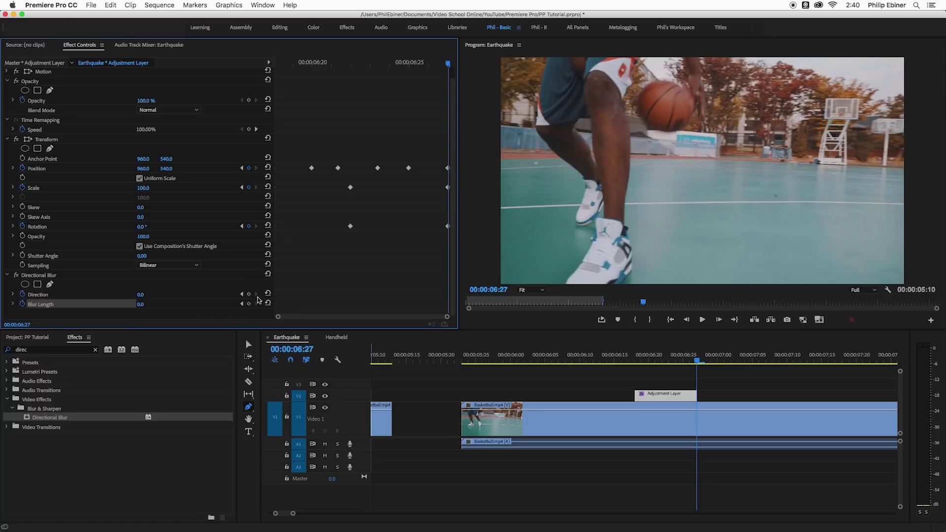
left_click(249, 295)
Keyframe Blur Length at the layer's end, then blur the 06:22 frame with Blur Length 15
left_click(249, 304)
left_click_drag(377, 69, 350, 69)
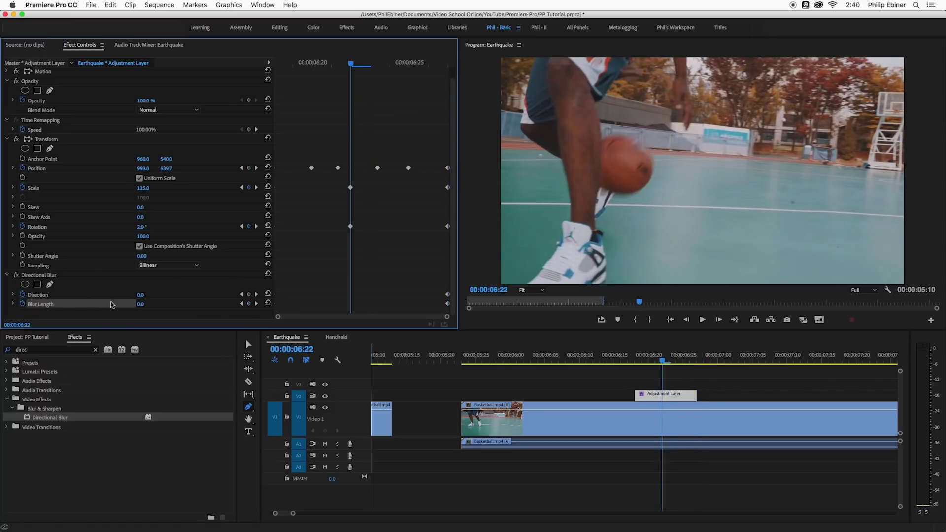
left_click_drag(140, 304, 179, 294)
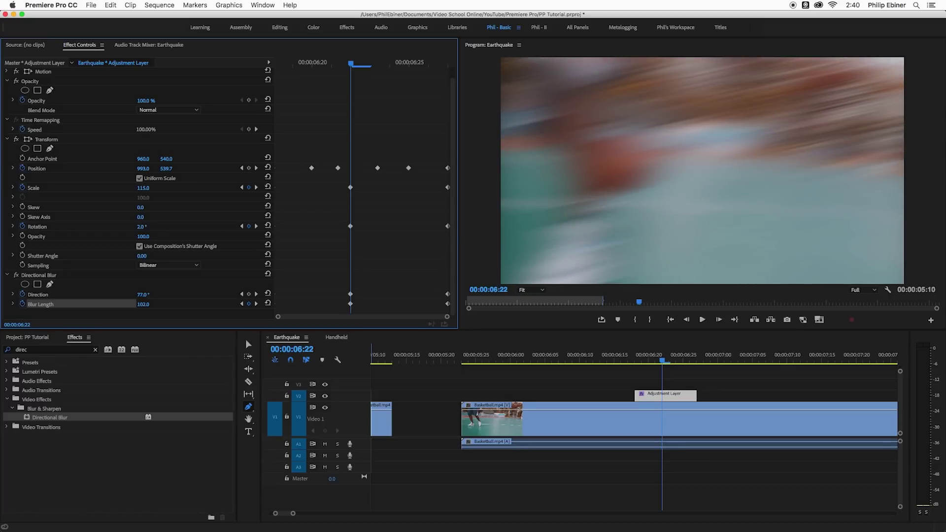
left_click(144, 304)
type("15")
key("Return")
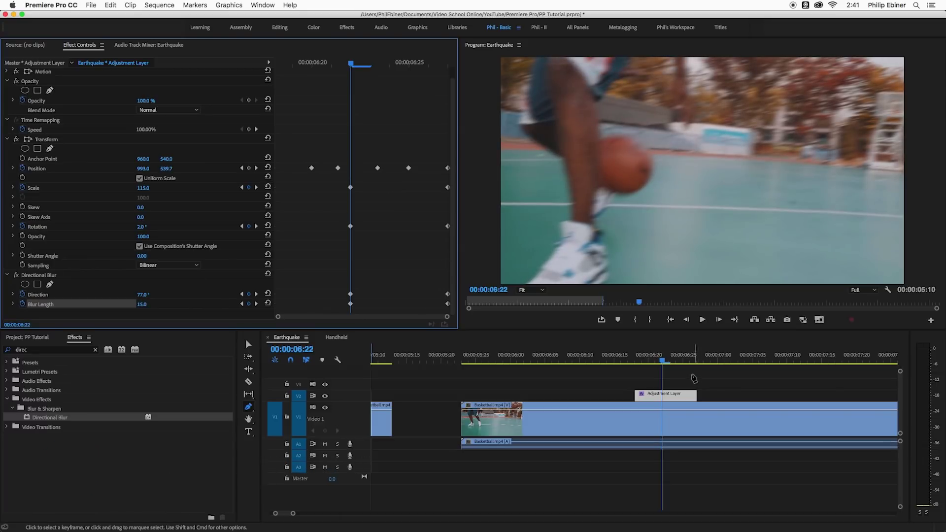
Replay the shake from 00:00:06:17, zoom the timeline out and scrub to the dribble
left_click(635, 363)
key("space")
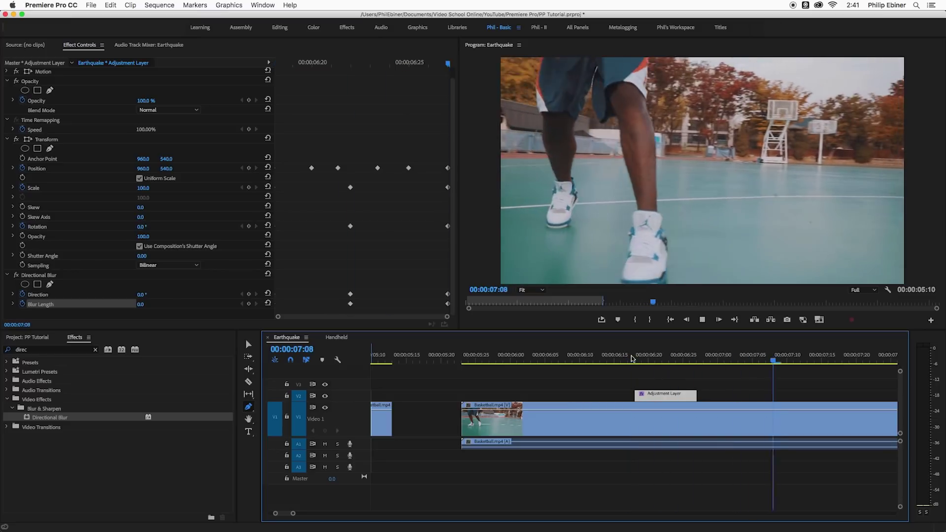
key("space")
left_click(632, 358)
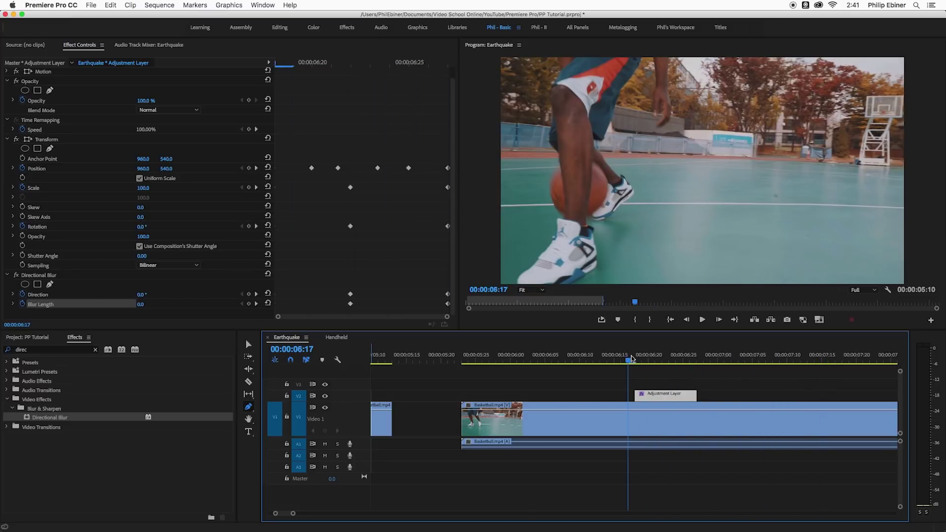
key("space")
key("space")
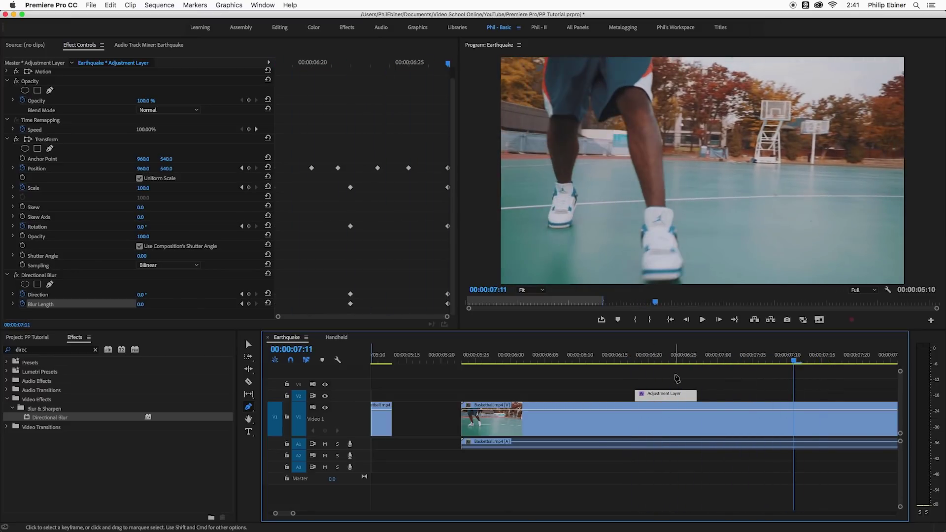
key("minus")
key("minus")
left_click_drag(676, 360, 720, 362)
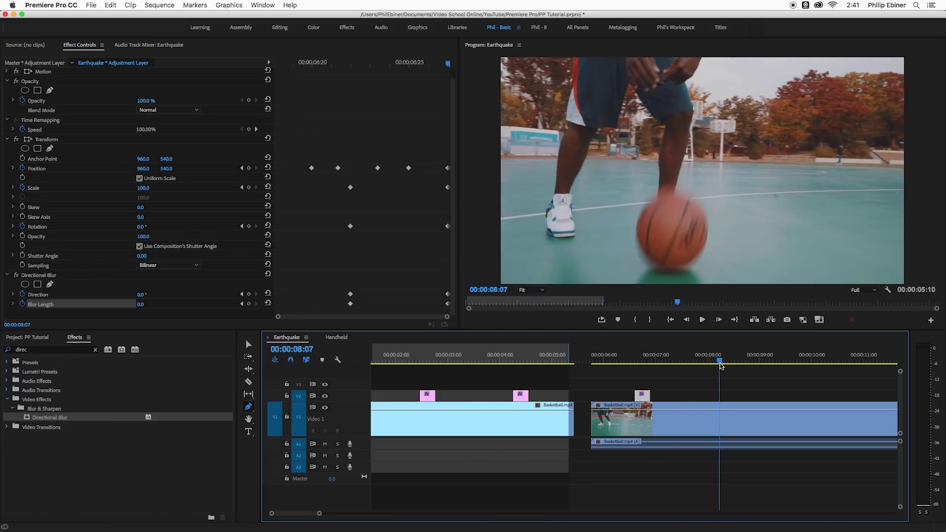
key("v")
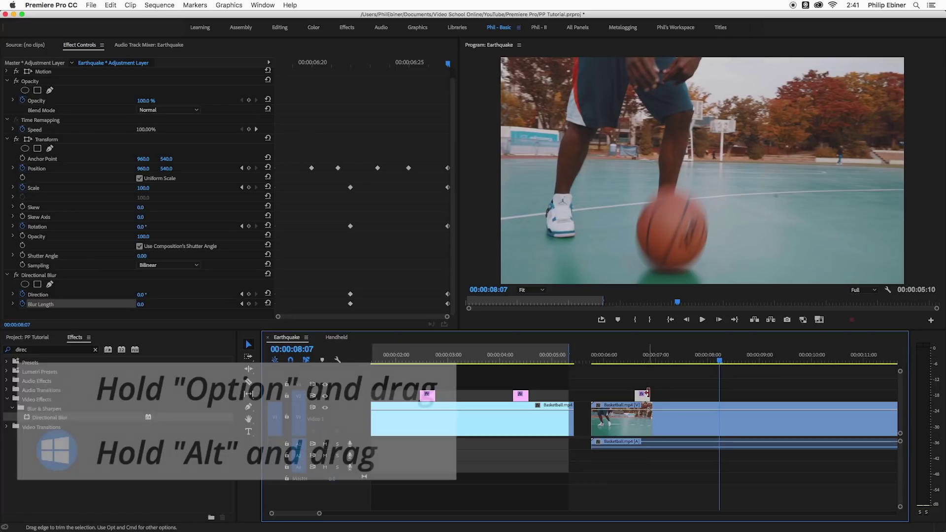
Alt-drag copies of the shake layer to about 08:20 and 10:20, then preview and open Handheld
left_click_drag(646, 398, 730, 396)
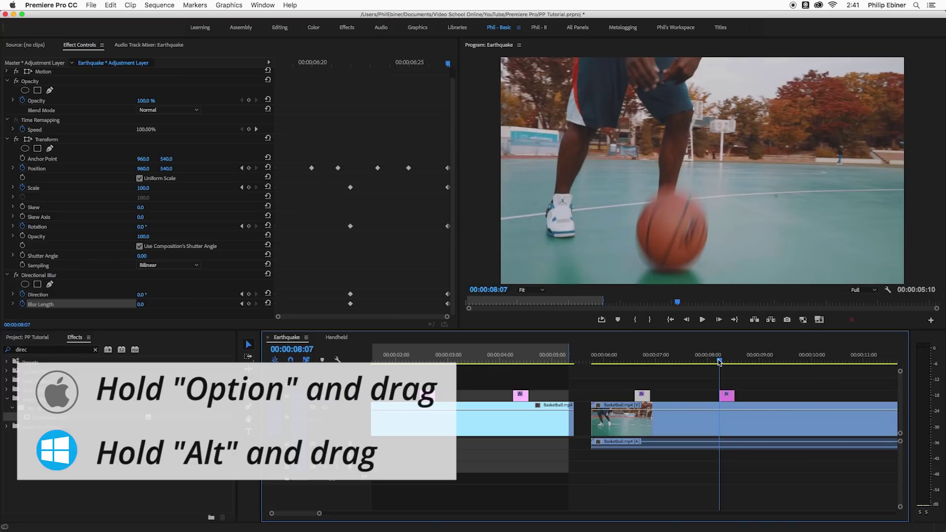
left_click_drag(720, 362, 814, 365)
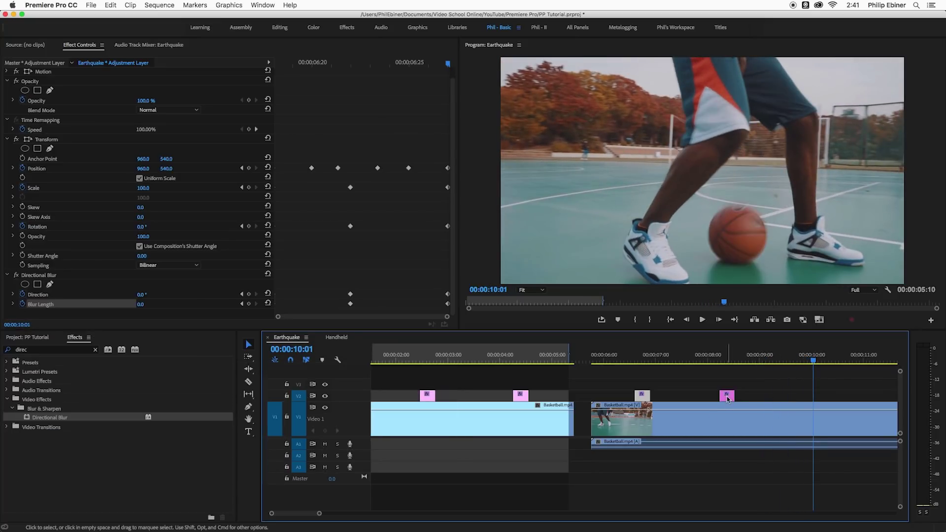
left_click(728, 398)
left_click(625, 356)
key("space")
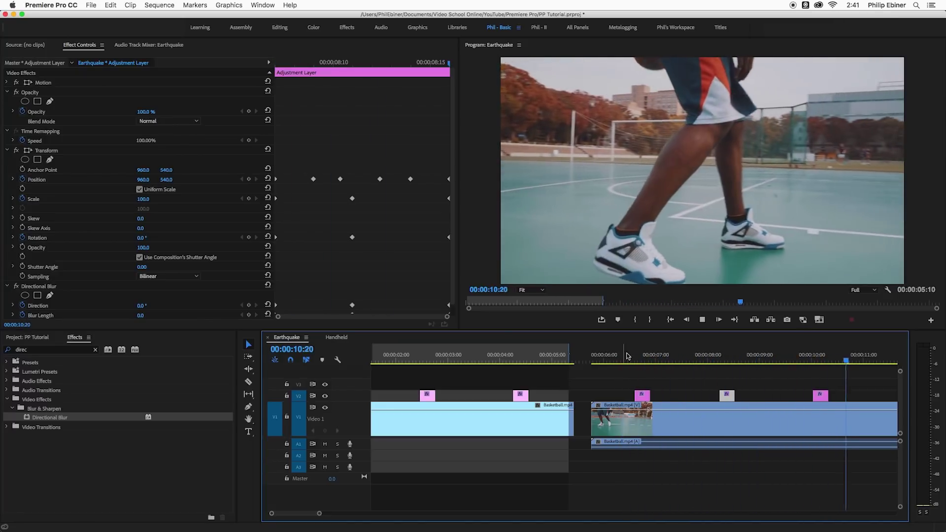
key("space")
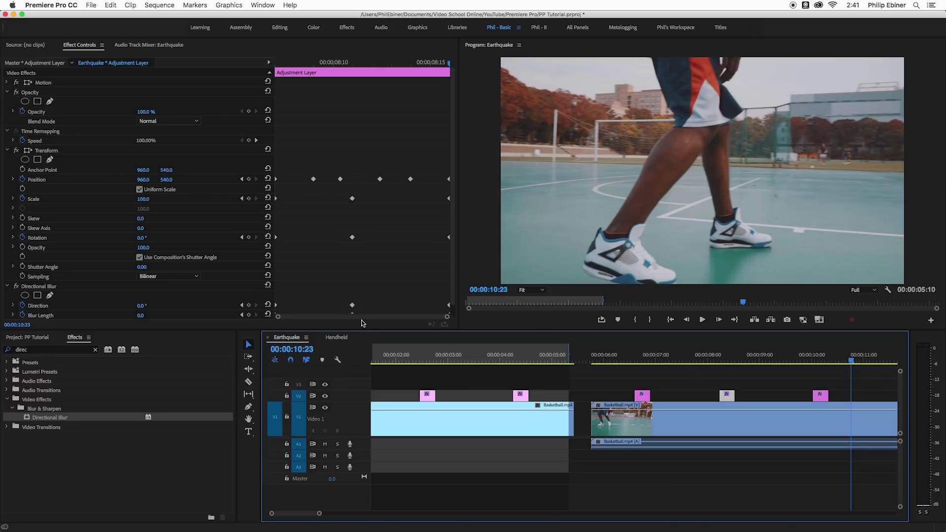
left_click(337, 338)
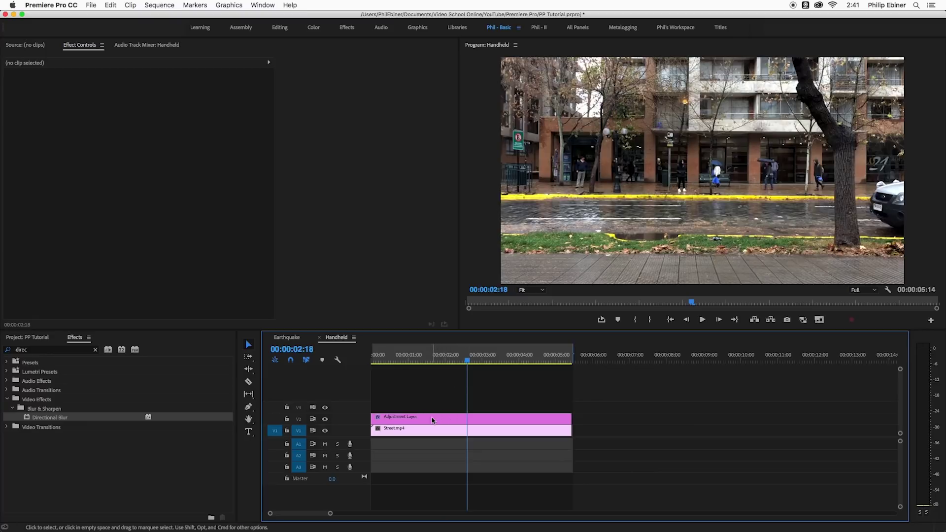
Select the adjustment layer and play the Handheld sequence's shake from the start twice
left_click(433, 419)
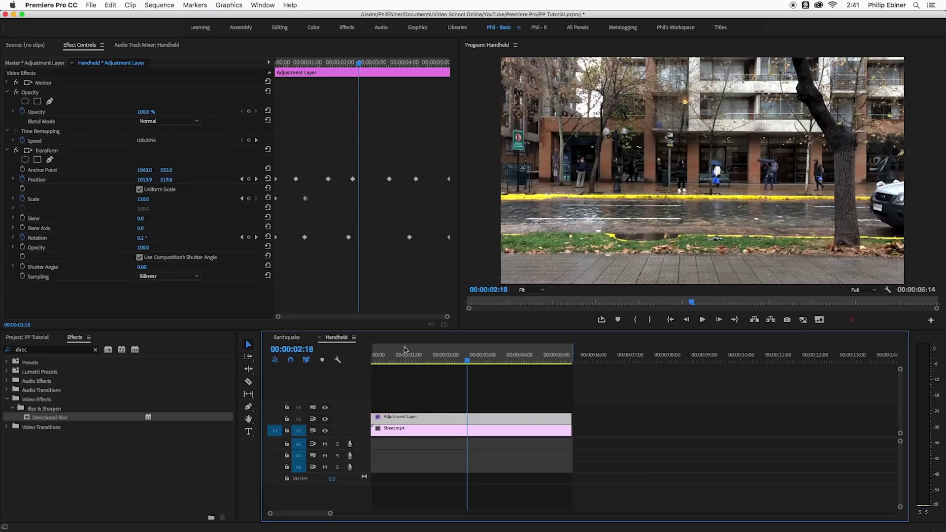
key("Home")
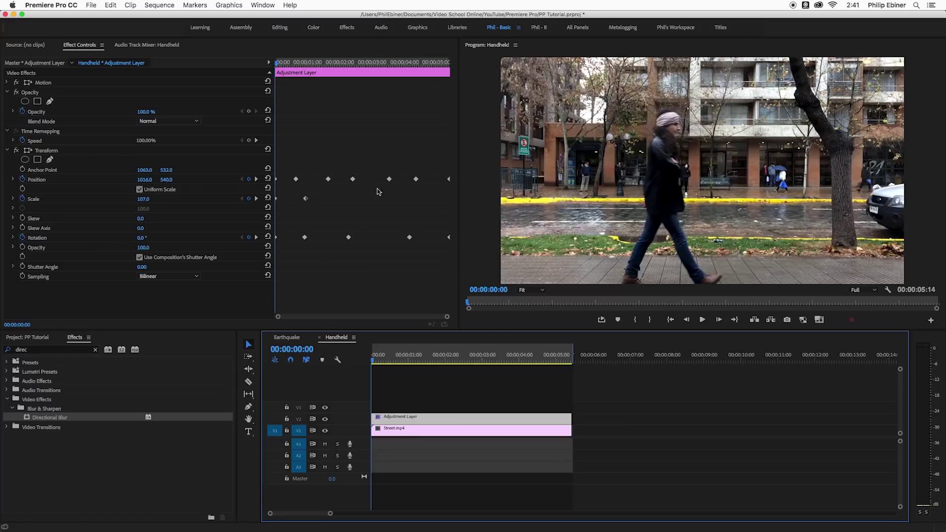
key("space")
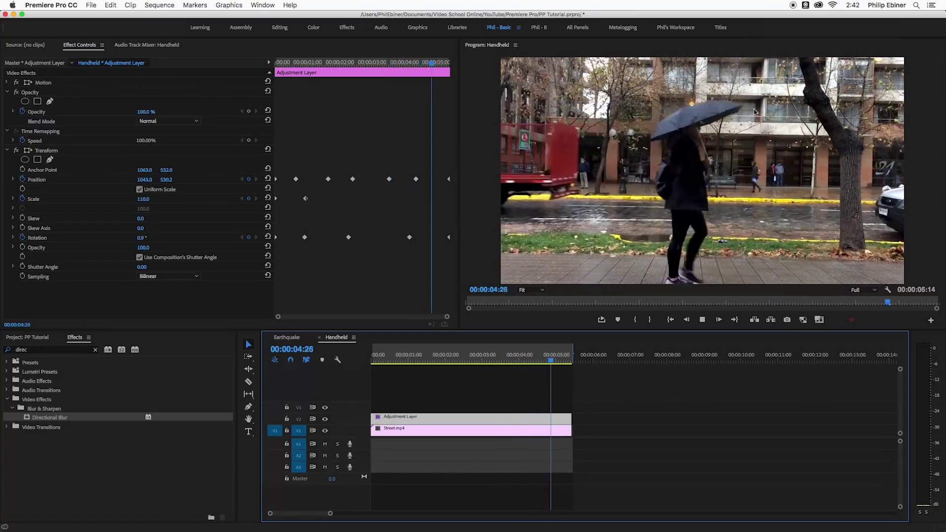
key("Home")
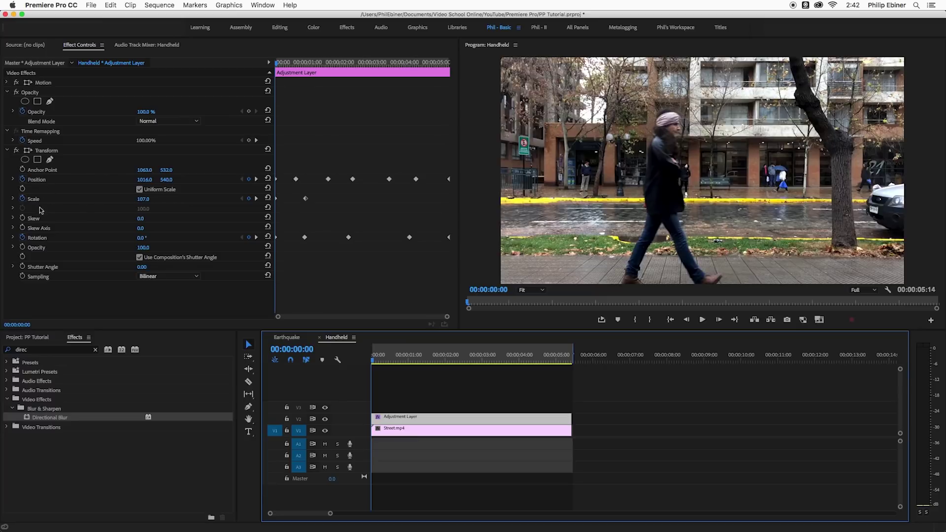
key("space")
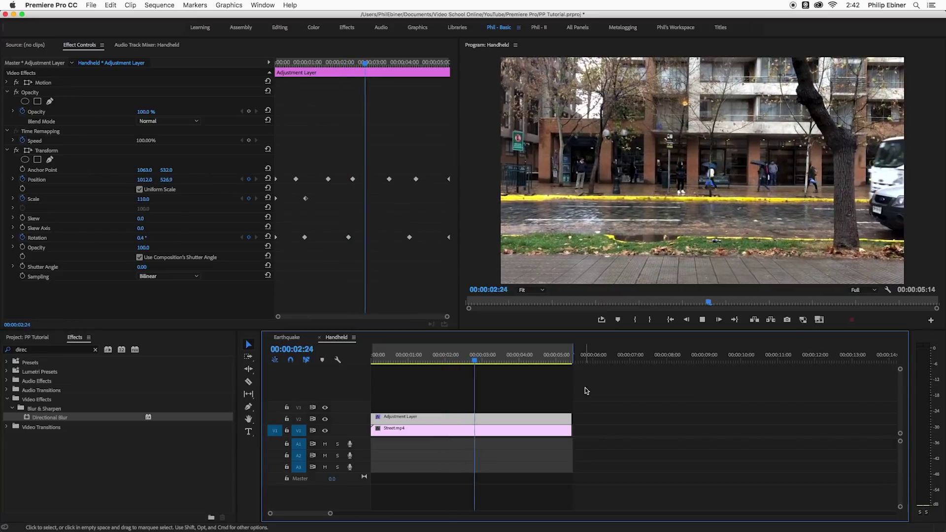
key("space")
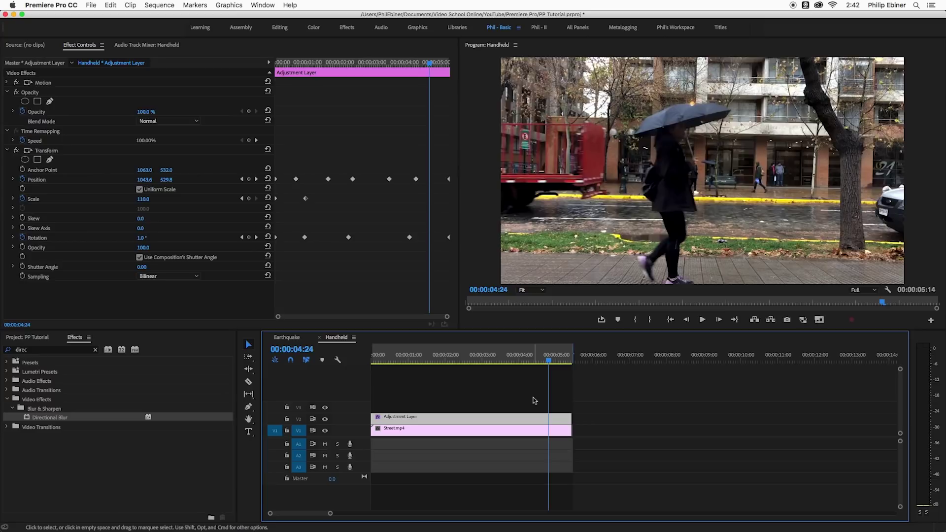
Alt-drag a copy of Street.mp4 to after the first clip on V1 and play it
left_click(108, 470)
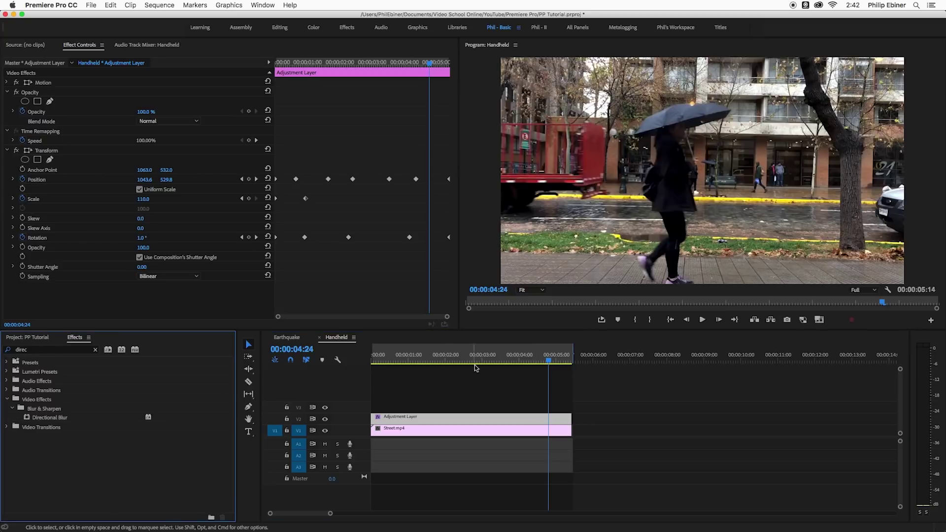
left_click(394, 420)
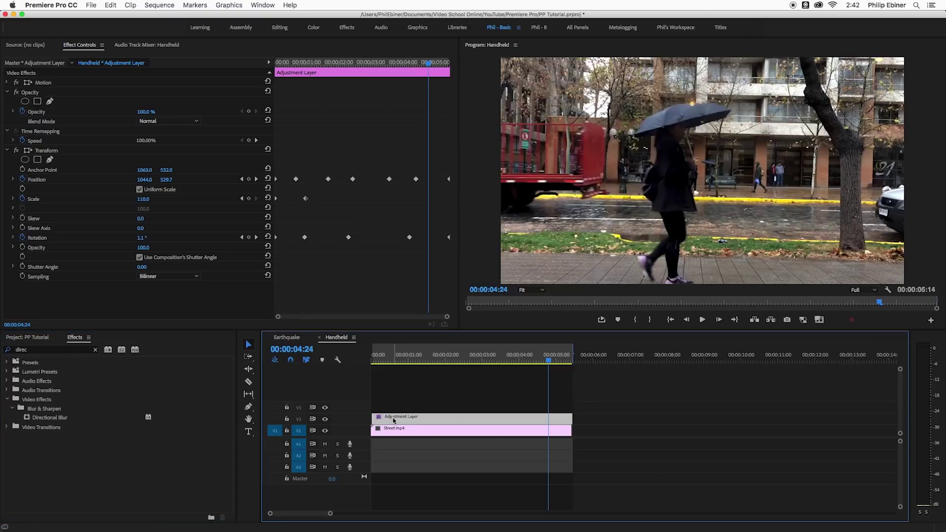
left_click(394, 420)
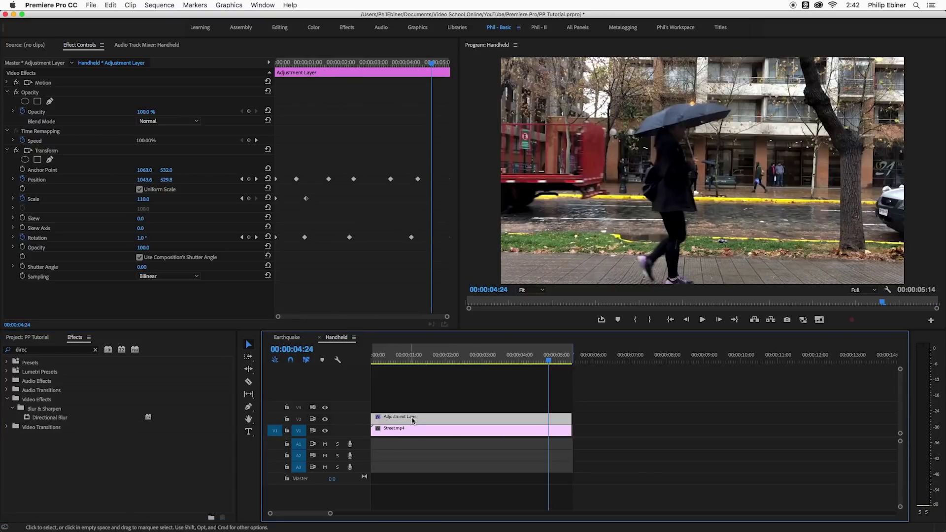
left_click_drag(402, 435, 606, 433)
left_click(584, 356)
key("space")
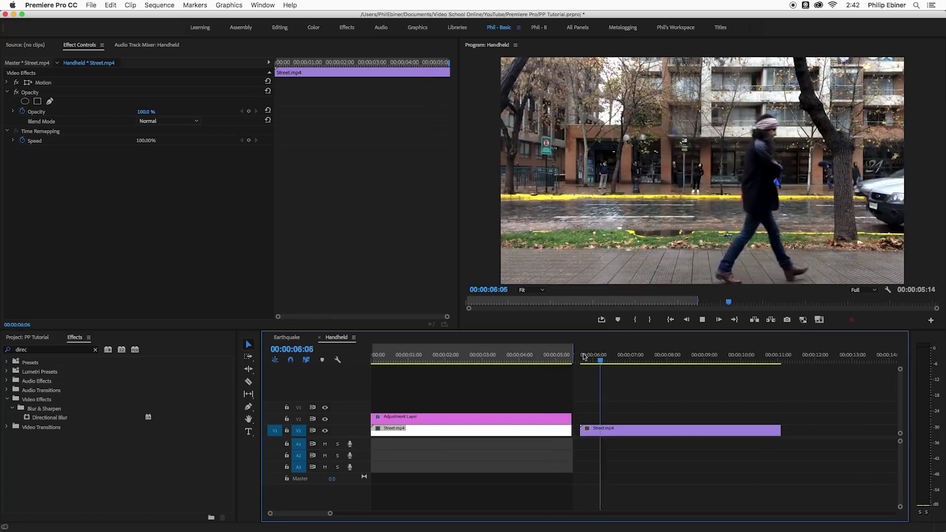
key("space")
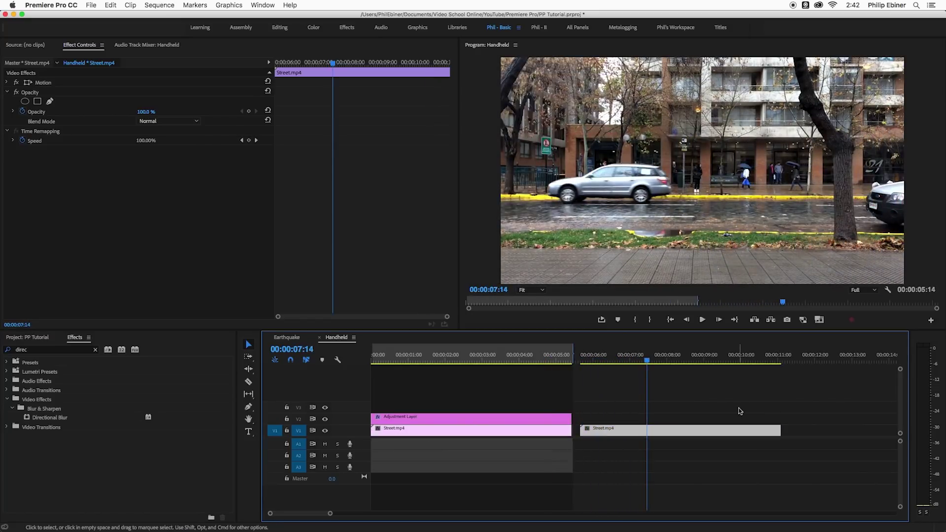
left_click(739, 412)
left_click(41, 337)
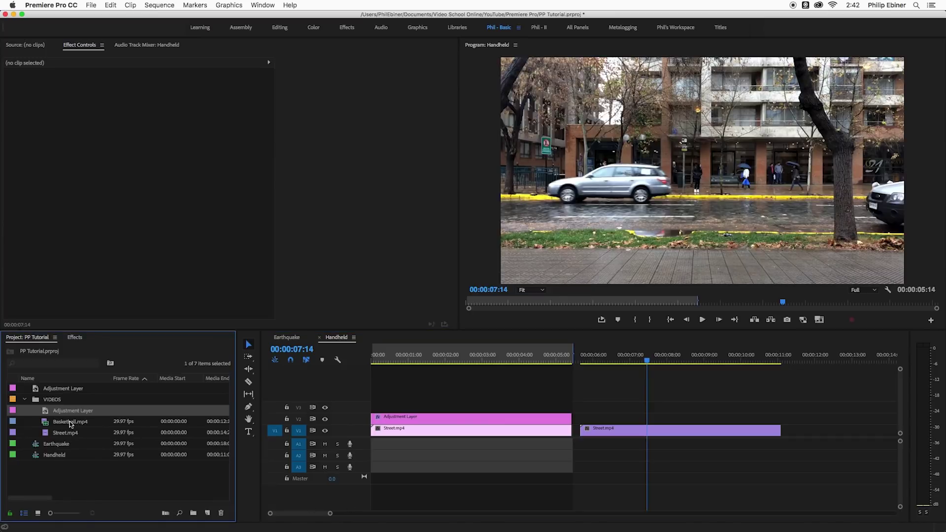
Put Basketball.mp4 on V2 over the second Street.mp4, cut off the overhang past its end, and play
left_click_drag(70, 424, 585, 422)
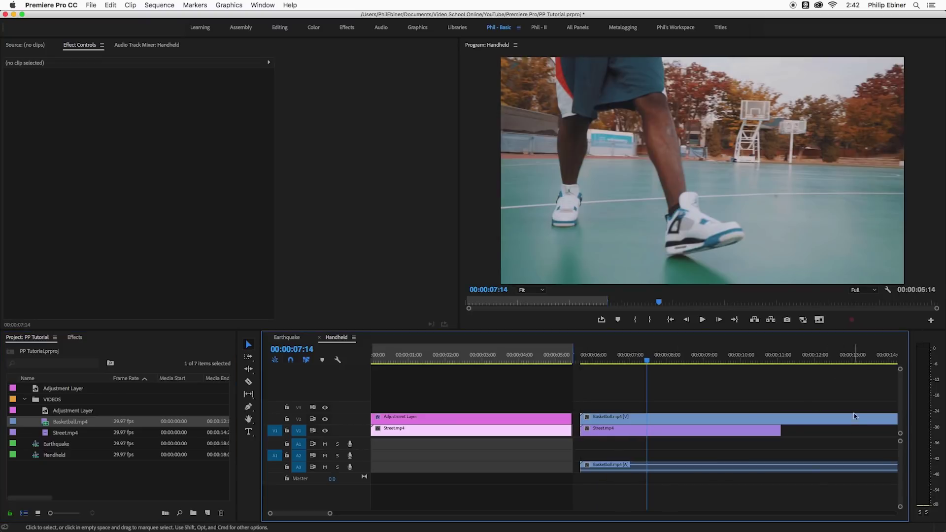
key("c")
left_click(781, 419)
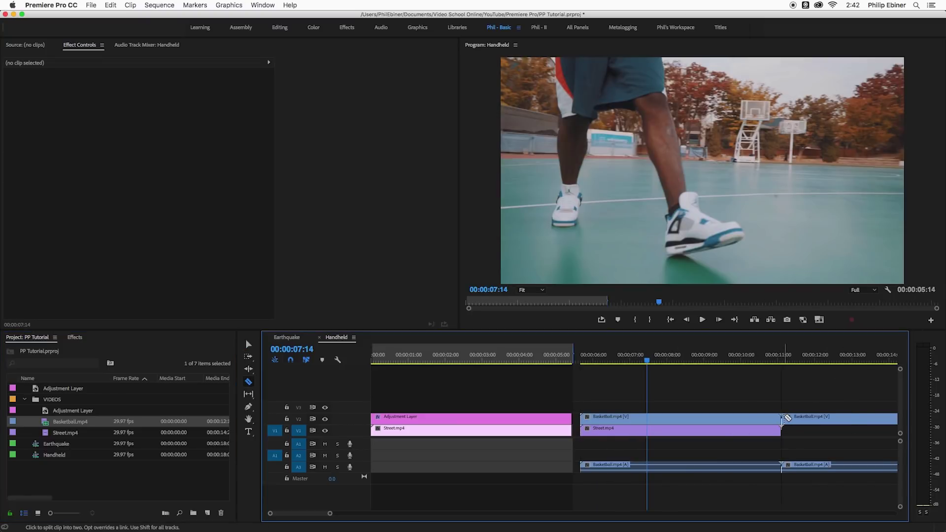
key("v")
left_click(809, 421)
key("Delete")
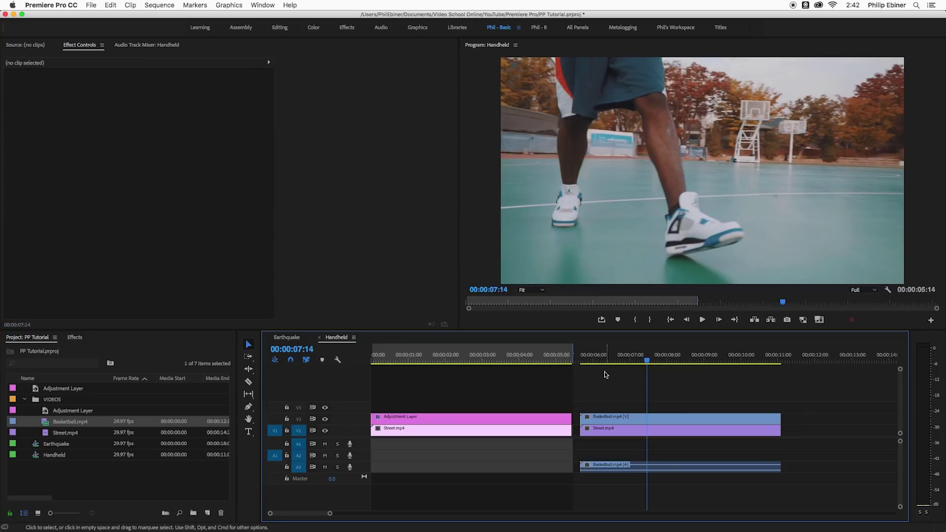
left_click(584, 356)
key("space")
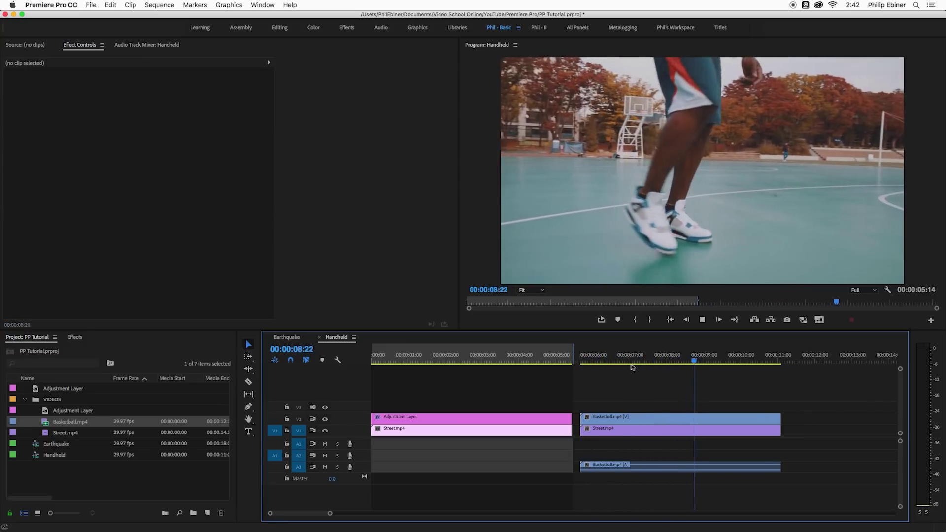
key("space")
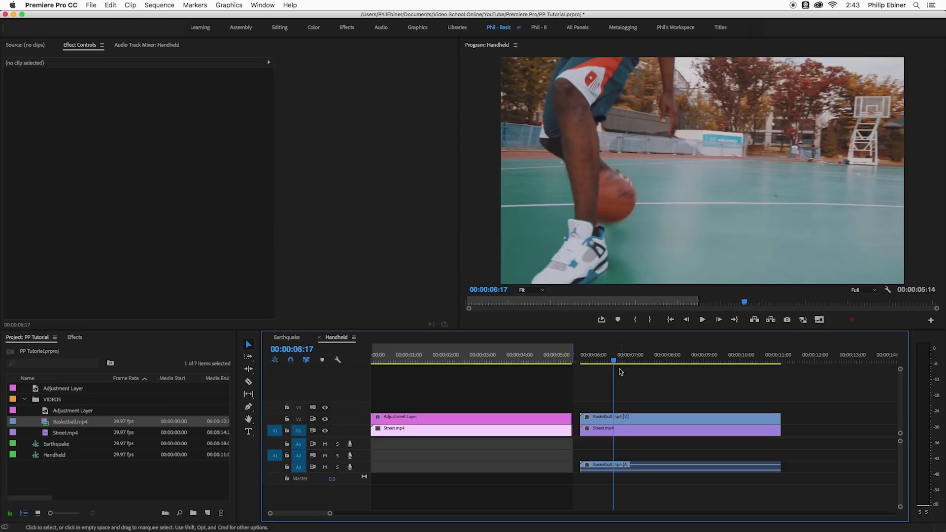
Select the Basketball.mp4 clip and reposition it on the timeline
left_click(630, 418)
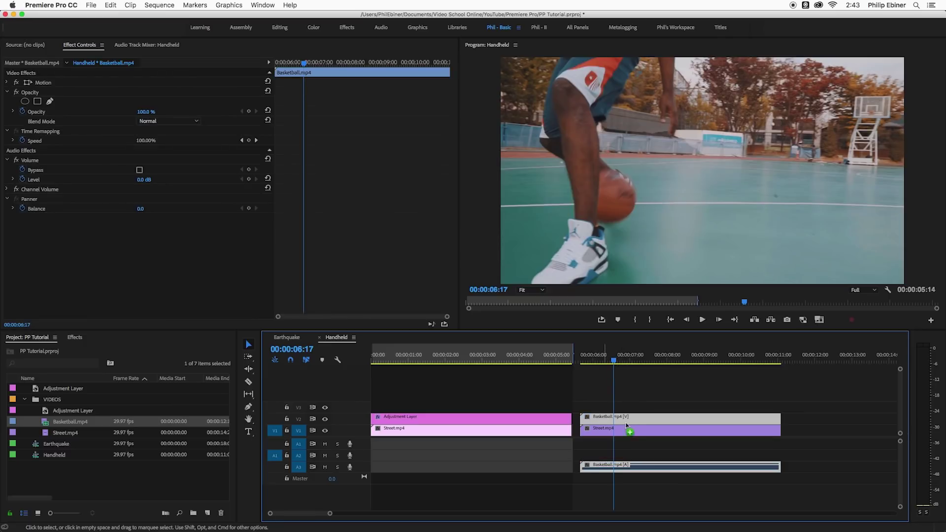
left_click_drag(630, 418, 703, 433)
left_click_drag(741, 419, 591, 419)
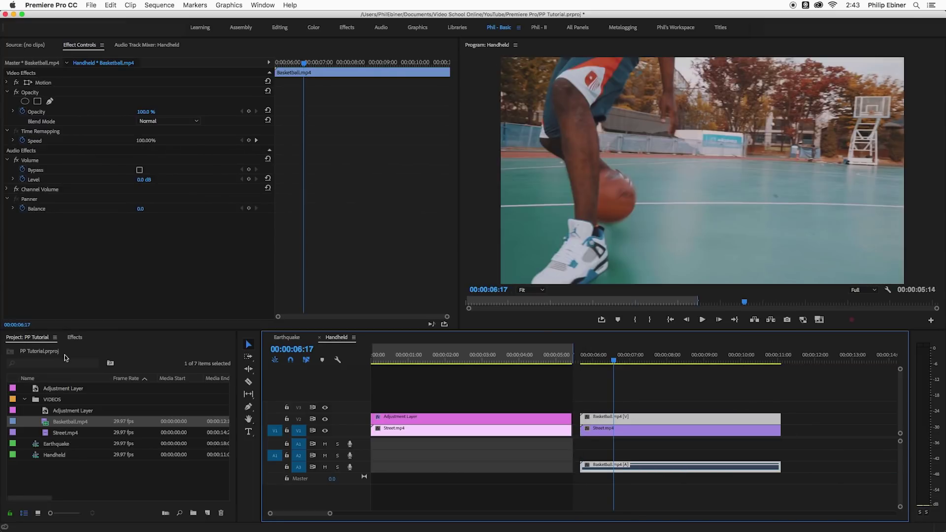
Search 'warp' in Effects and drop Warp Stabilizer onto Basketball.mp4
left_click(72, 337)
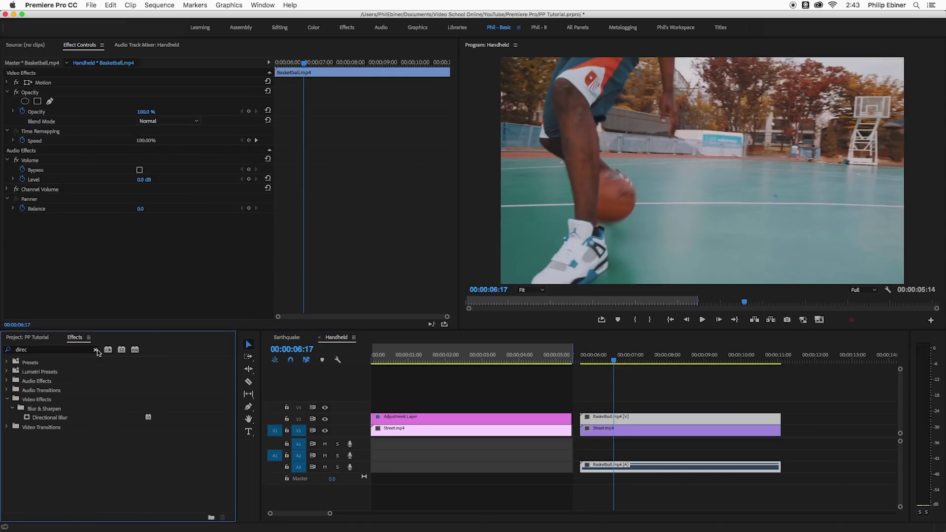
left_click(97, 350)
left_click(82, 348)
type("warp")
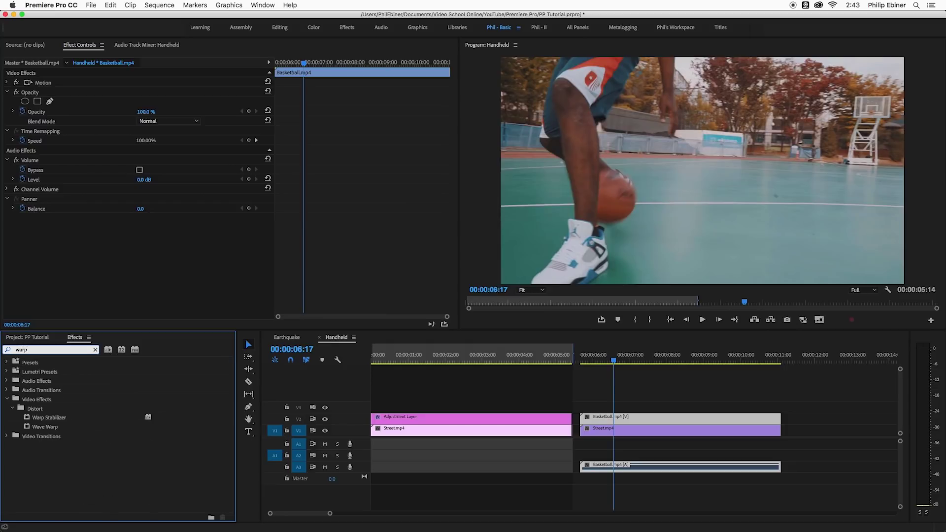
left_click_drag(49, 419, 356, 367)
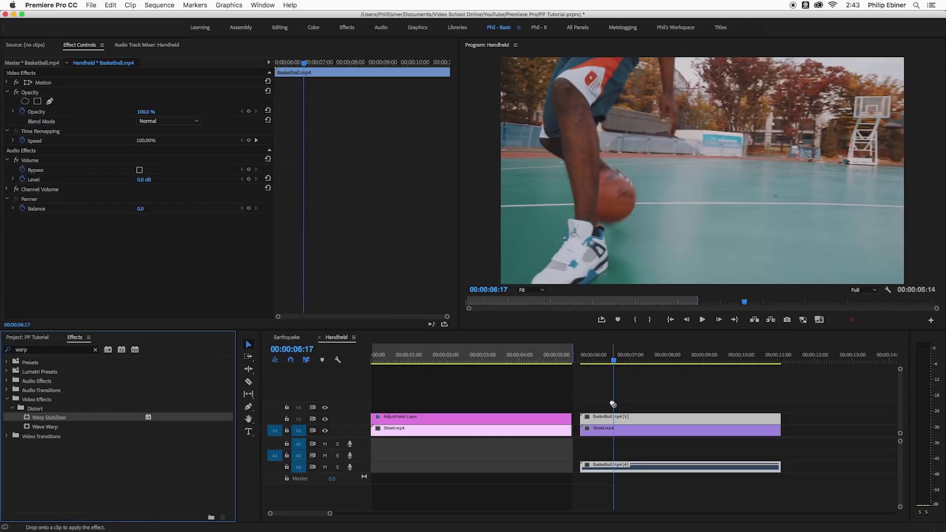
left_click_drag(613, 405, 614, 420)
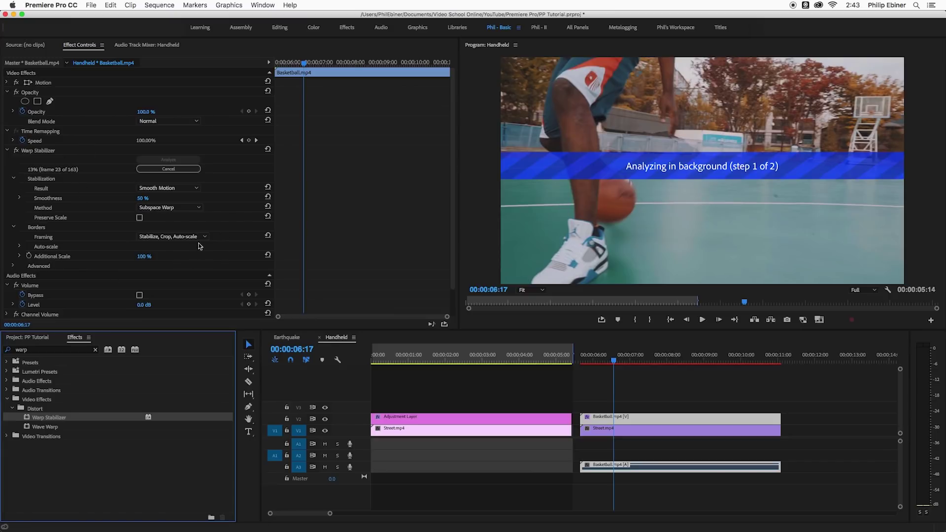
Change Warp Stabilizer's Method from Subspace Warp to Position, leaving Framing unchanged
left_click(177, 208)
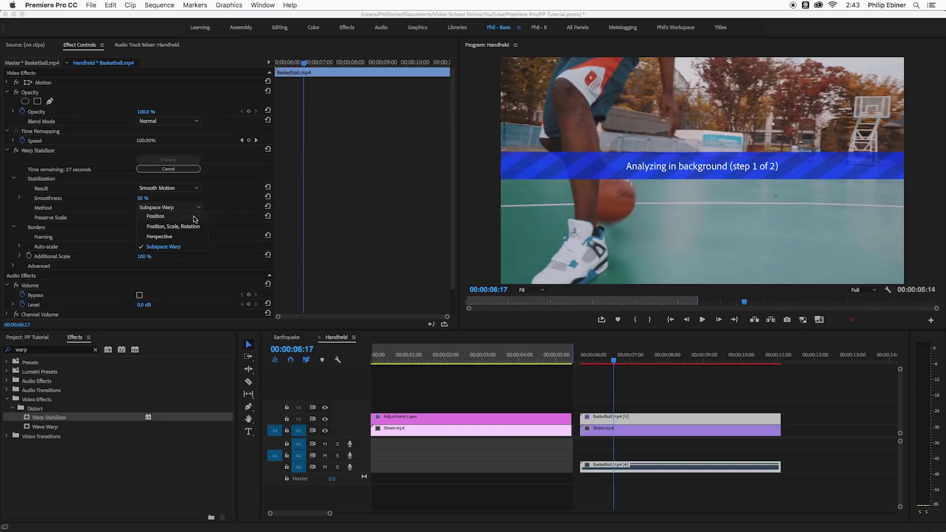
left_click(165, 217)
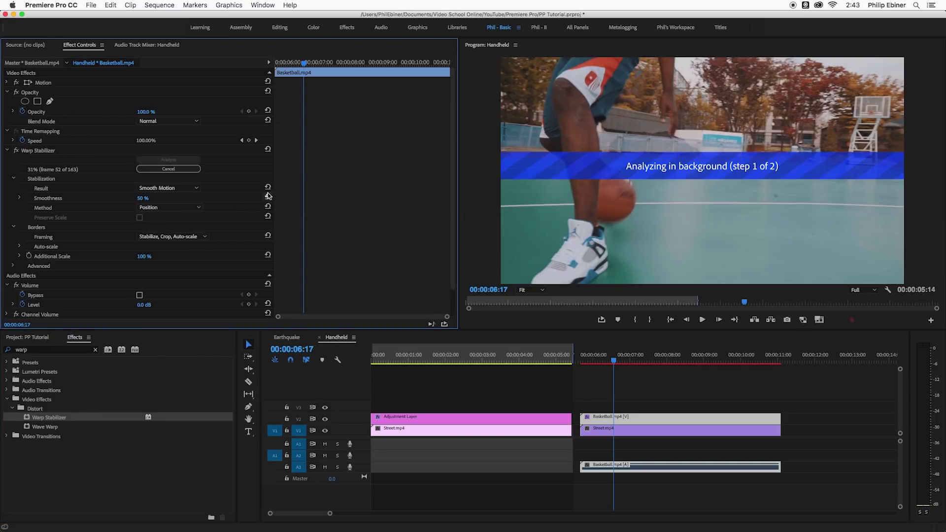
left_click(175, 208)
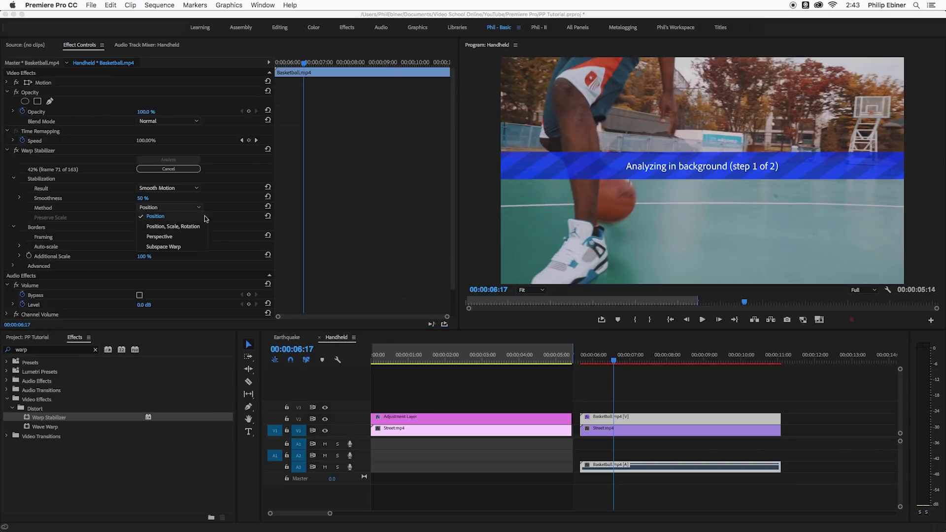
left_click(225, 208)
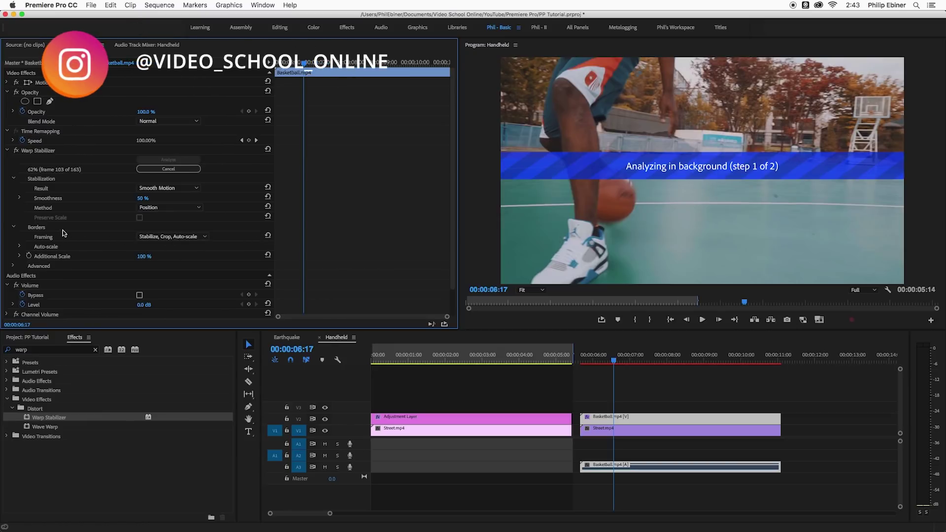
left_click(180, 240)
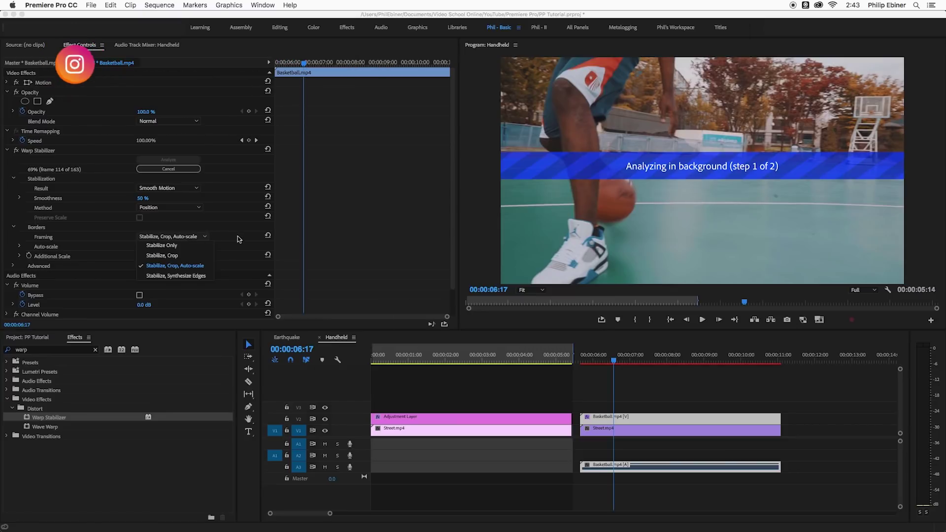
left_click(257, 240)
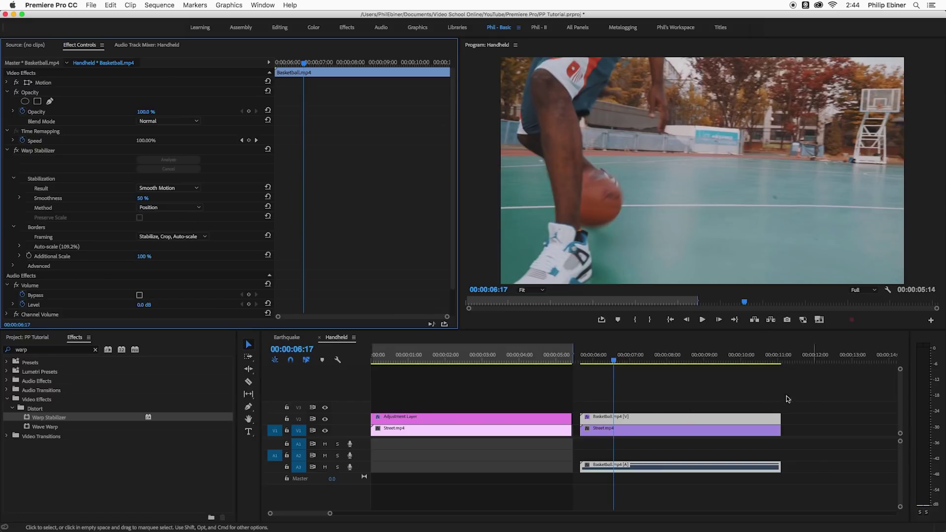
Play the Position-stabilized basketball clip, rewind, and copy its Warp Stabilizer with Cmd+C
key("space")
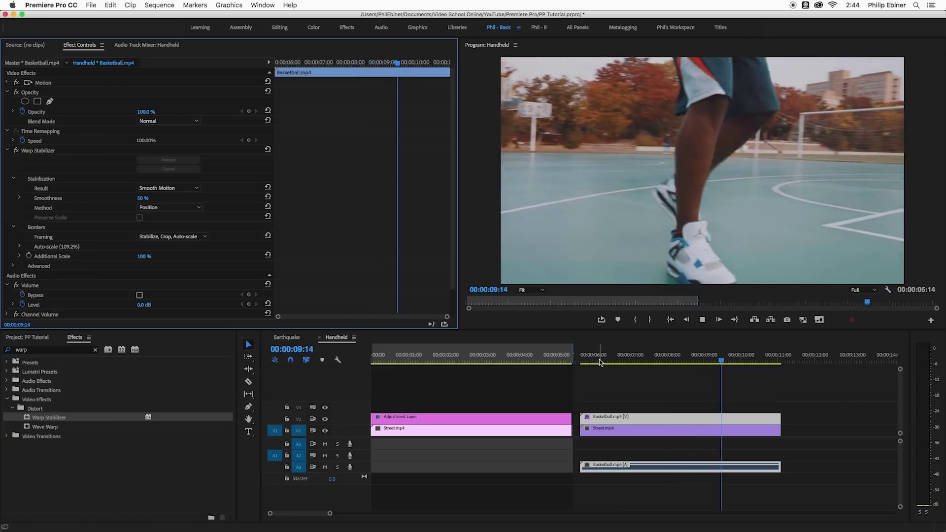
key("space")
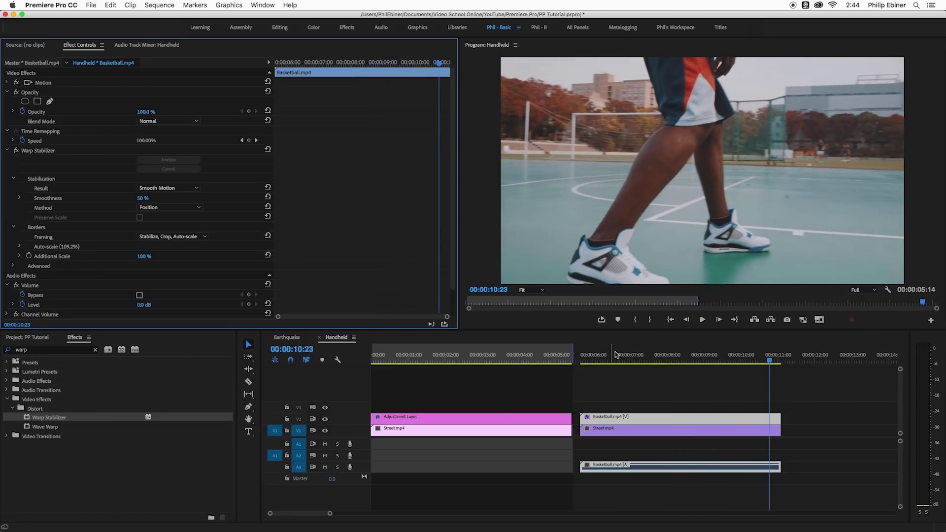
left_click(616, 356)
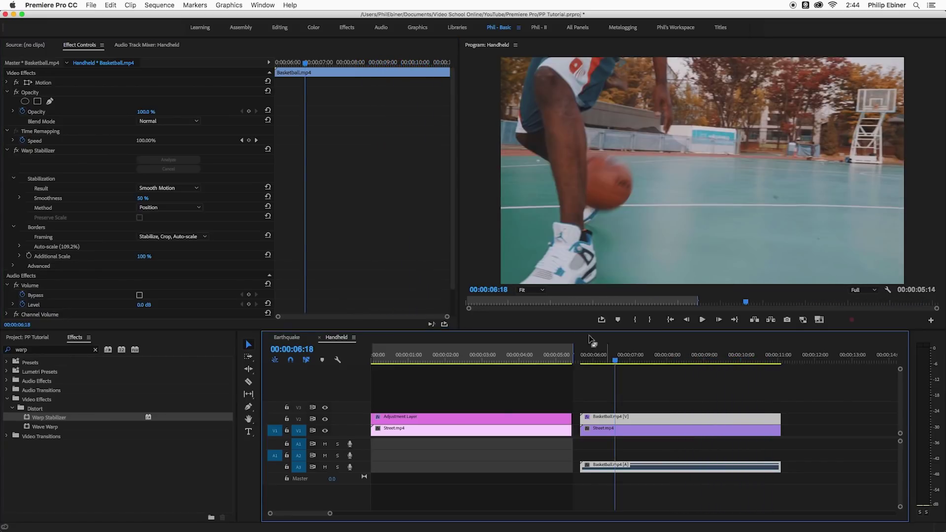
left_click(45, 151)
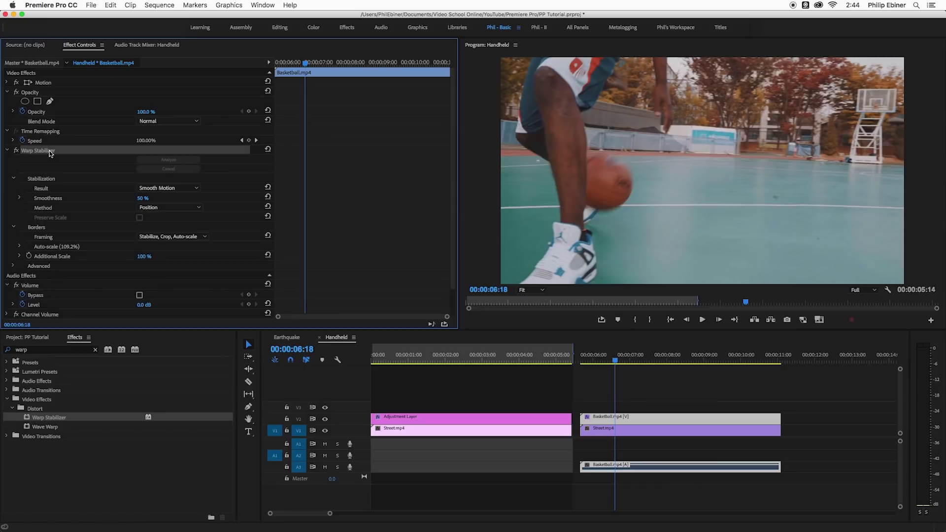
key("super+c")
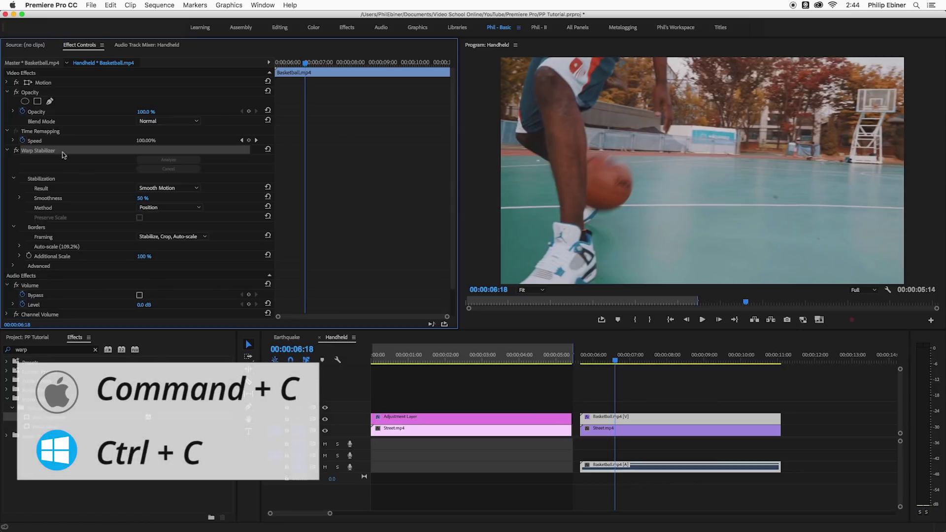
Move Basketball.mp4 about five seconds later and preview, returning to 00:00:05:22
left_click_drag(604, 422, 838, 428)
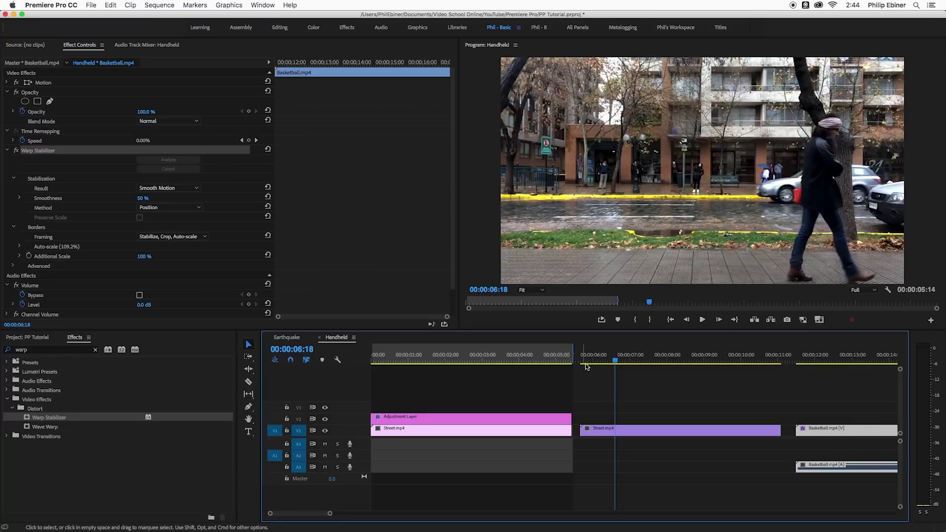
key("space")
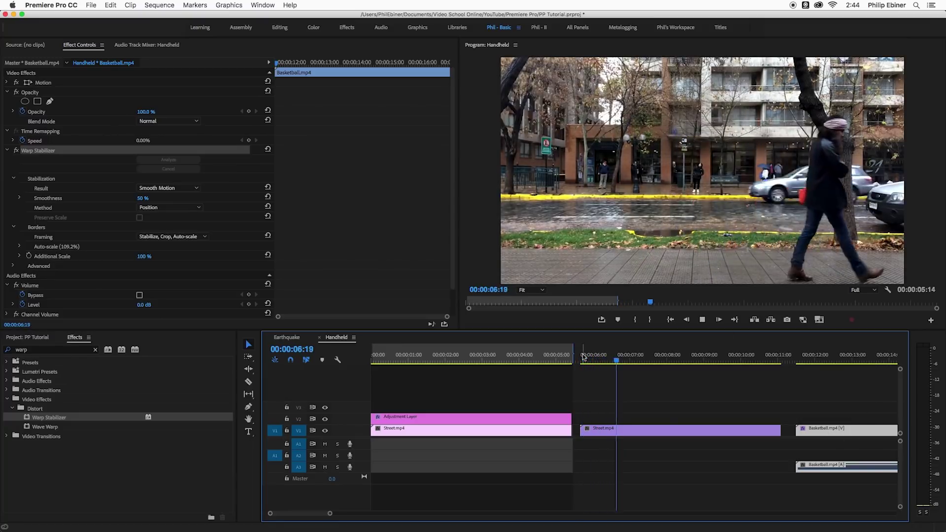
key("space")
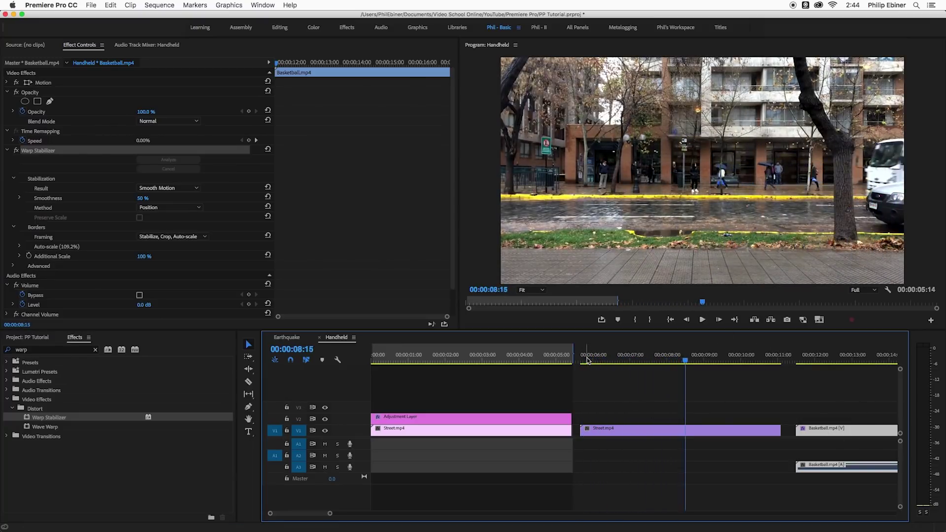
left_click(585, 358)
Select Street.mp4 and play it back with the pasted Warp Stabilizer
left_click(597, 430)
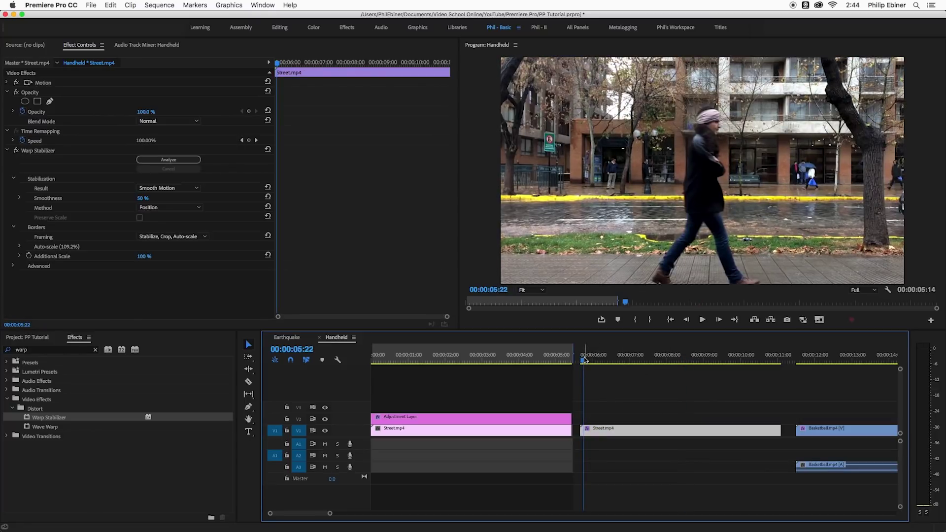
key("space")
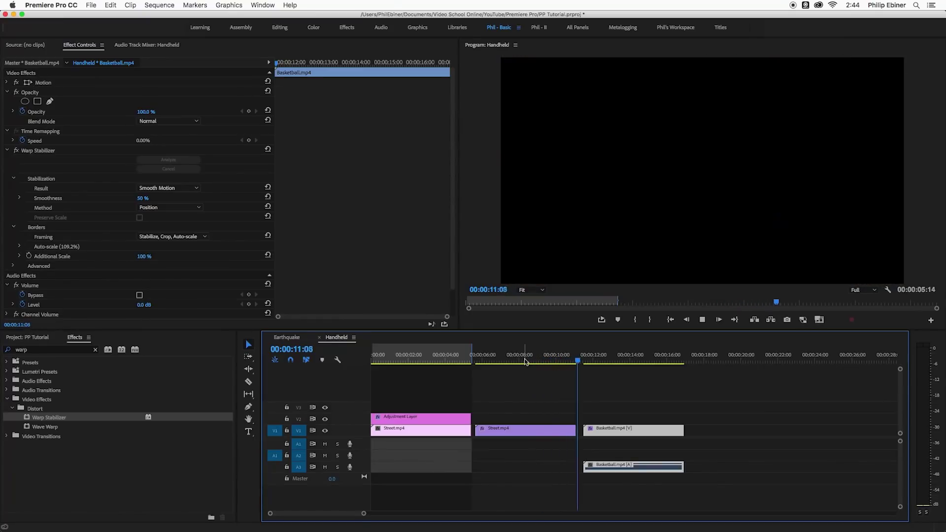
left_click(581, 358)
Set the basketball clip's Warp Stabilizer Smoothness to 10%
left_click(598, 359)
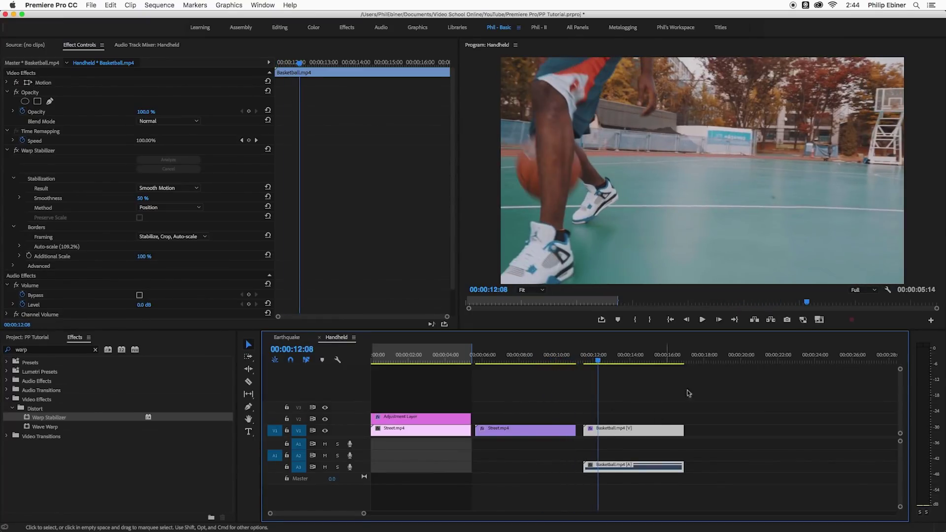
left_click(150, 198)
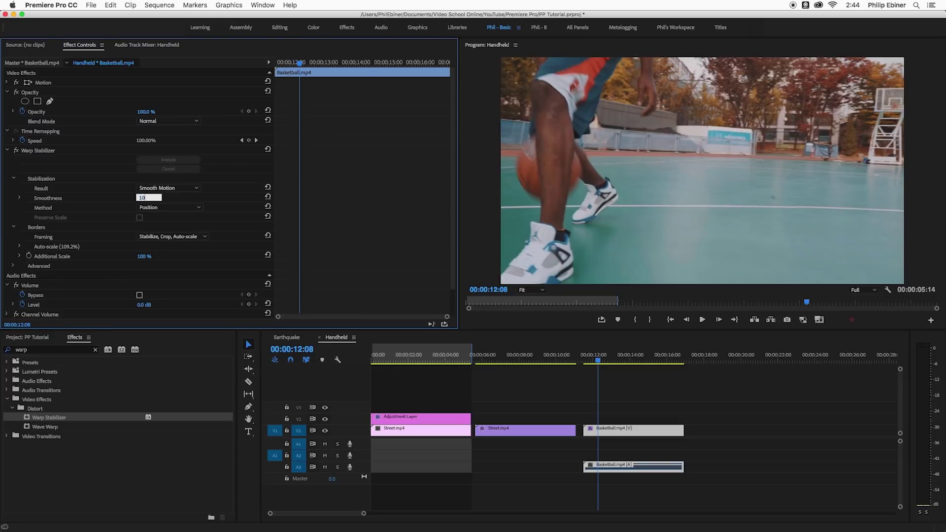
key("Return")
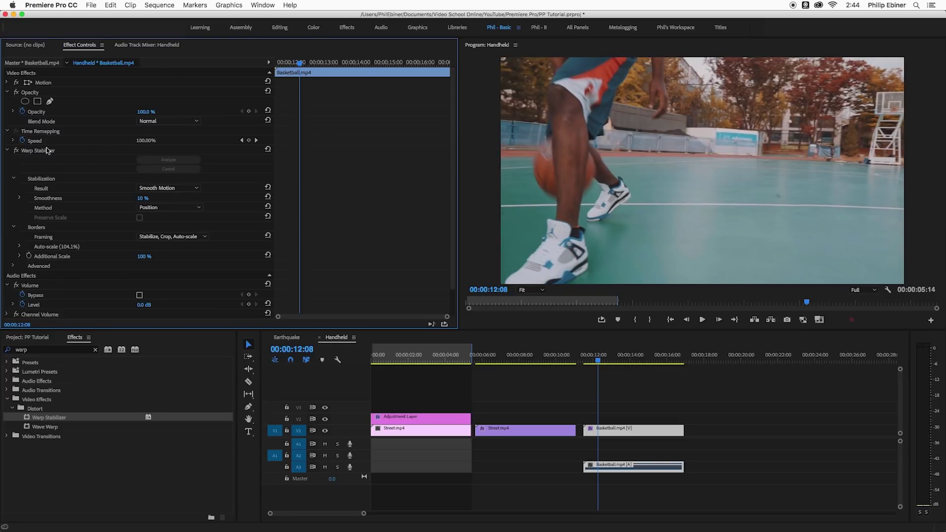
Replace Street.mp4's old Warp Stabilizer with the updated 10% Smoothness version
left_click(501, 356)
left_click(553, 429)
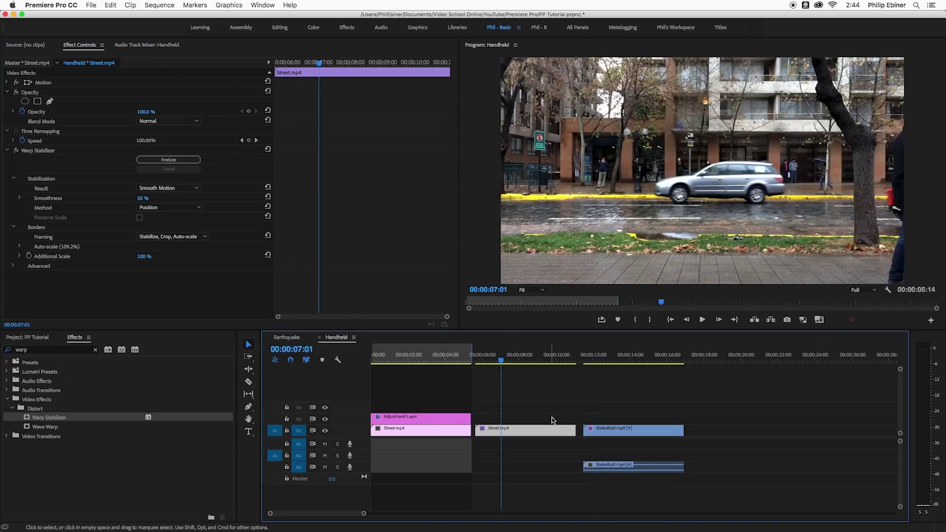
key("Delete")
key("super+z")
left_click(50, 150)
key("Delete")
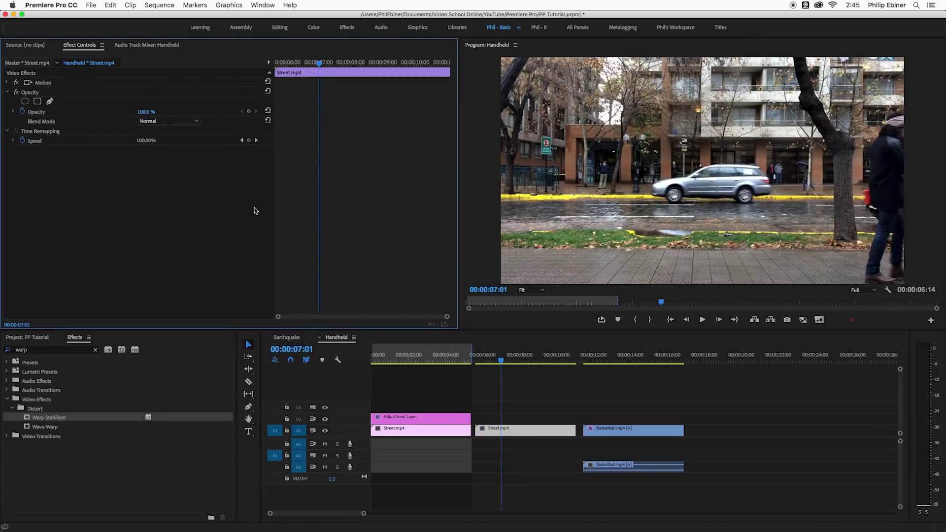
left_click(483, 355)
key("super+z")
Play the street clip to check its shake, then jump to 00:00:12:06
key("space")
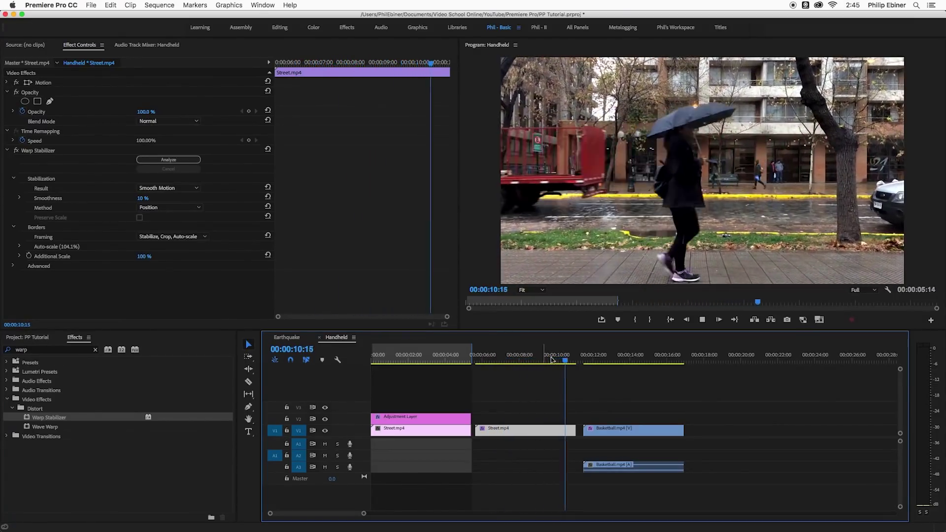
key("space")
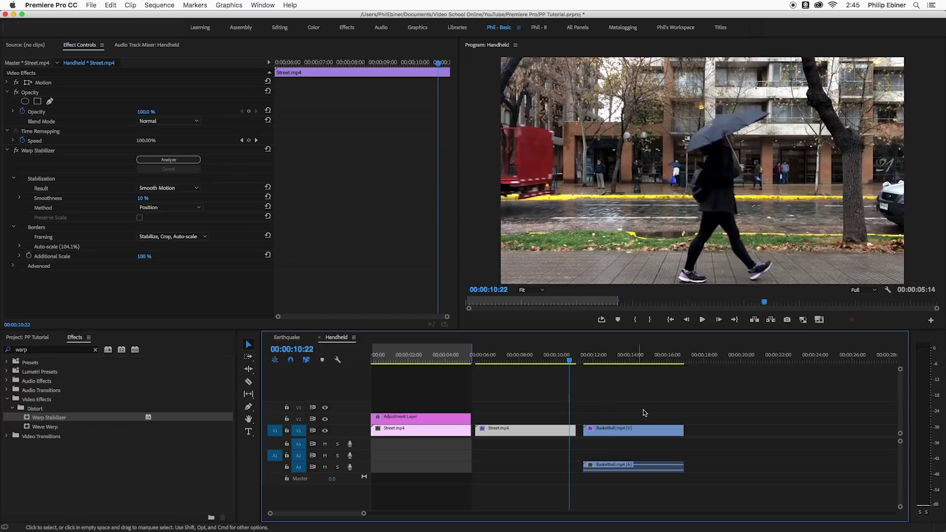
left_click(596, 356)
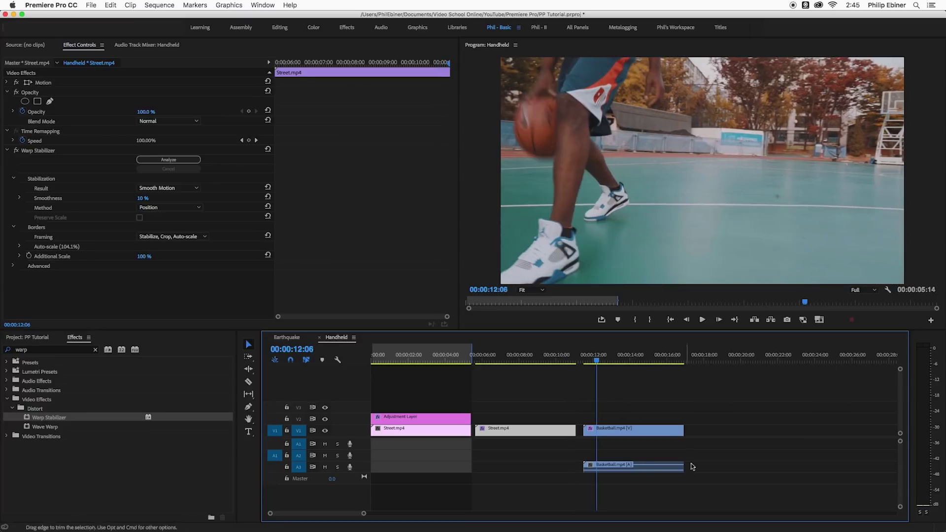
Select Basketball.mp4, then scrub the playhead back to 00:00:05:28 in the Street clip
left_click(652, 435)
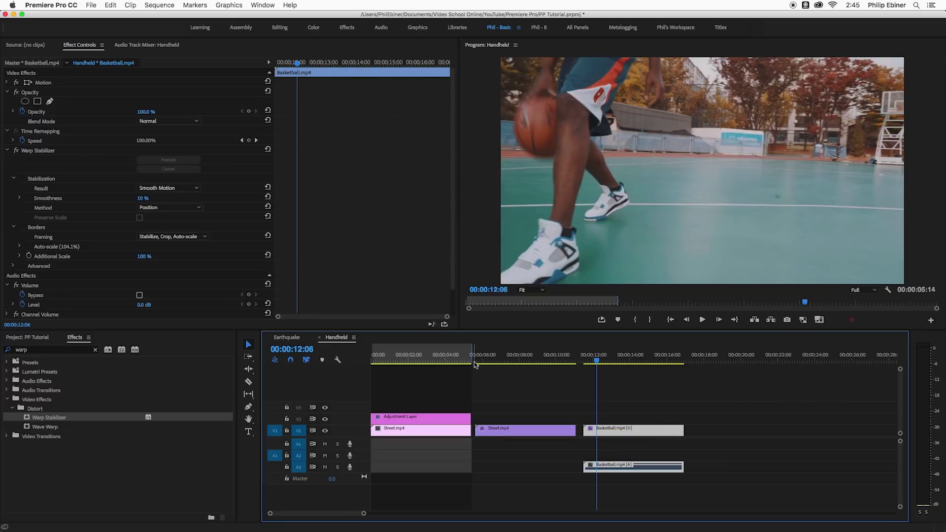
left_click(491, 355)
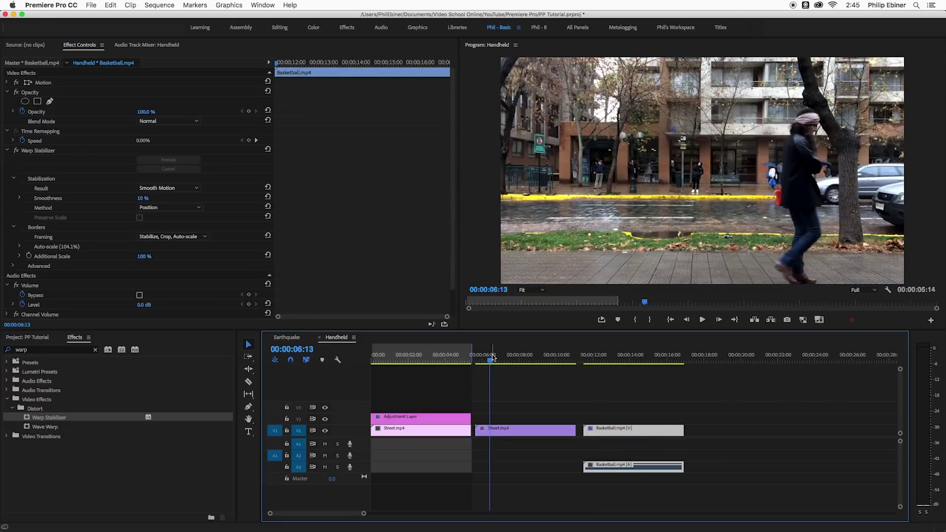
left_click_drag(493, 357, 482, 359)
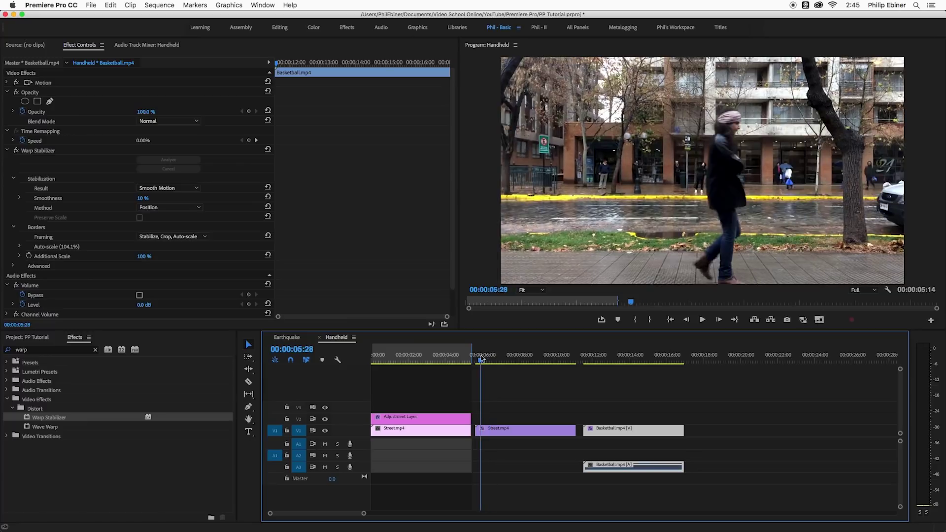